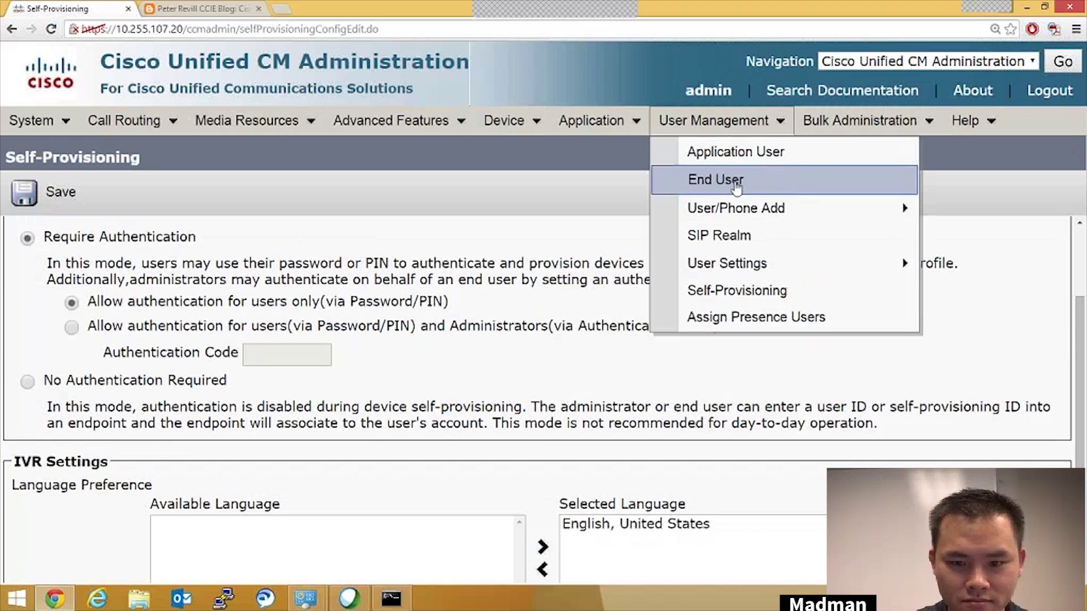
Check the list of end users and return to the Self-Provisioning settings.
{"action": "left_click", "coordinate": [638, 276]}
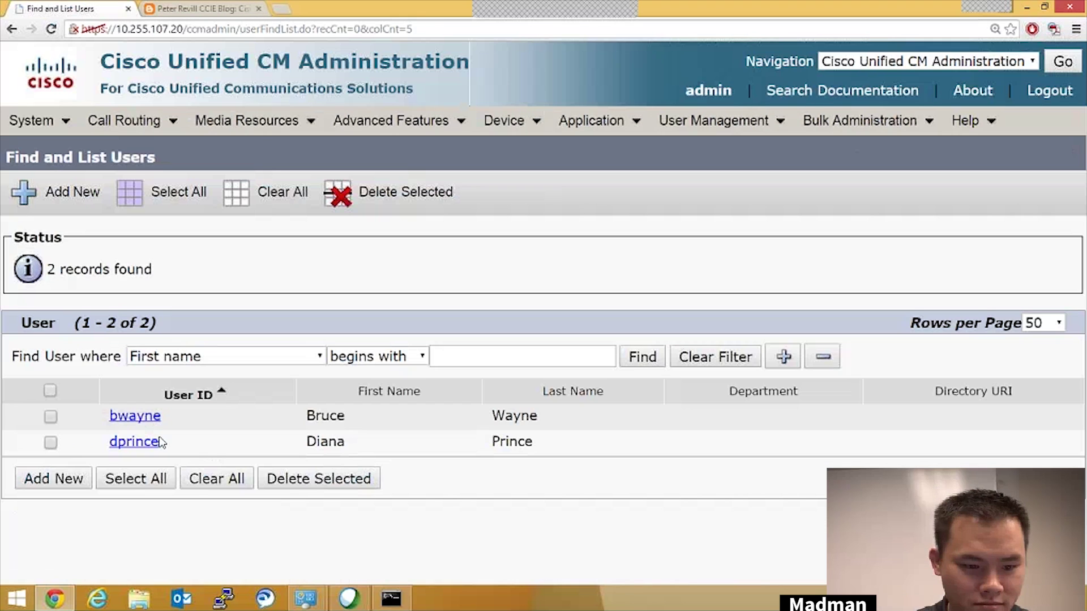
{"action": "mouse_move", "coordinate": [719, 122]}
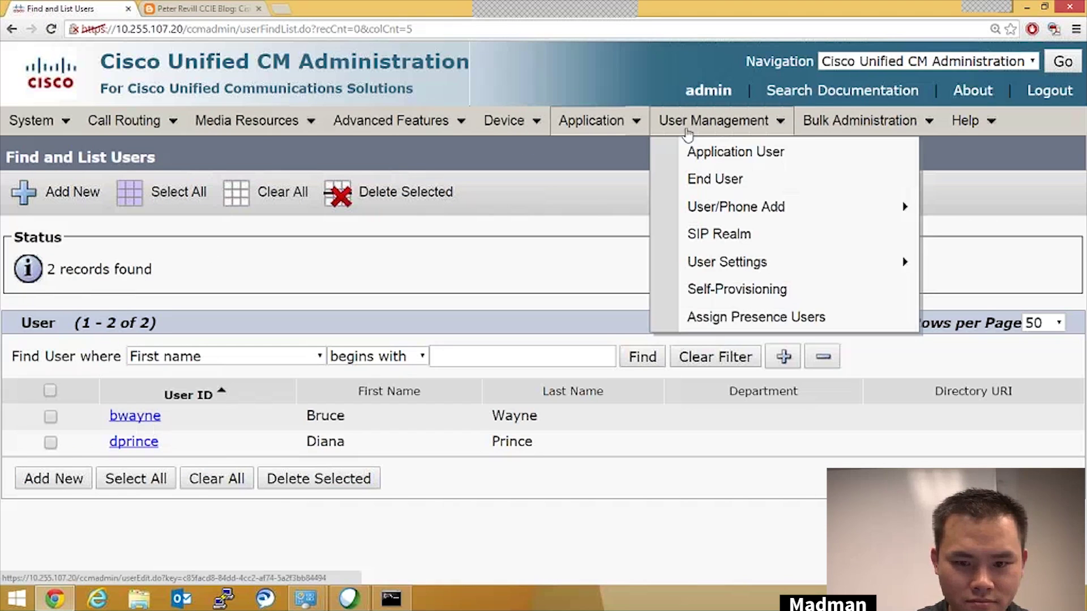
{"action": "left_click", "coordinate": [754, 300]}
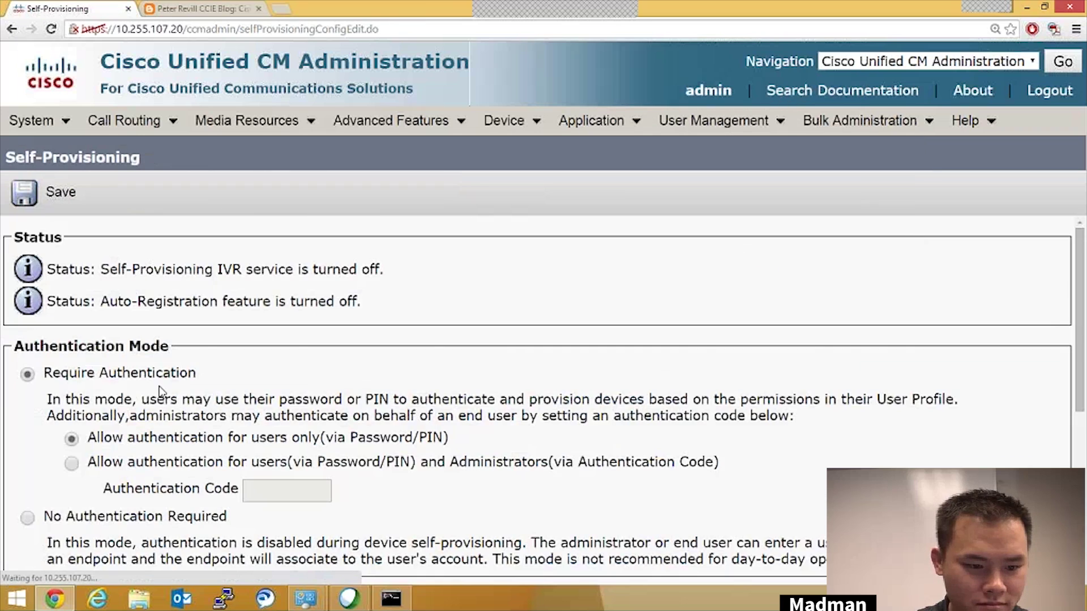
Keep self-provisioning authentication on users only (via Password/PIN), leave the CTI Route Point not selected, and save the settings.
{"action": "left_click", "coordinate": [71, 464]}
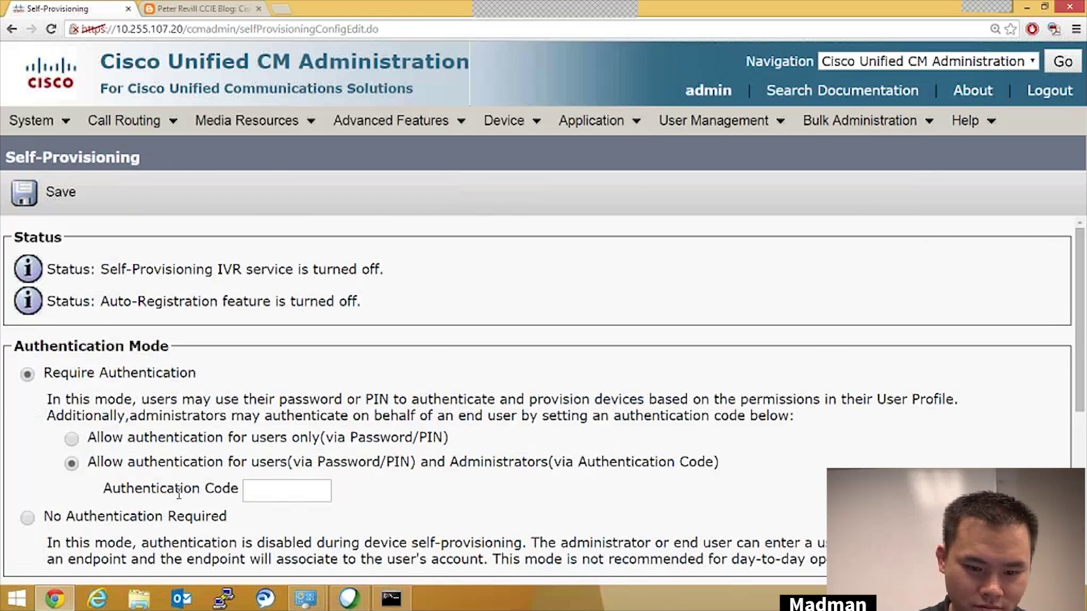
{"action": "left_click", "coordinate": [72, 439]}
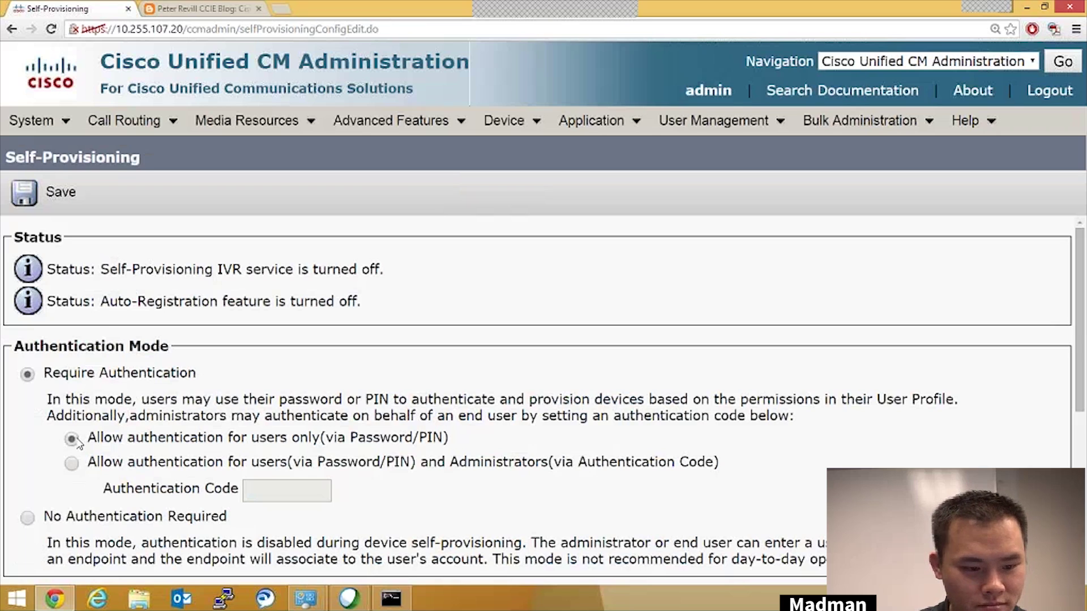
{"action": "scroll", "coordinate": [79, 443], "scroll_direction": "down", "scroll_amount": 1}
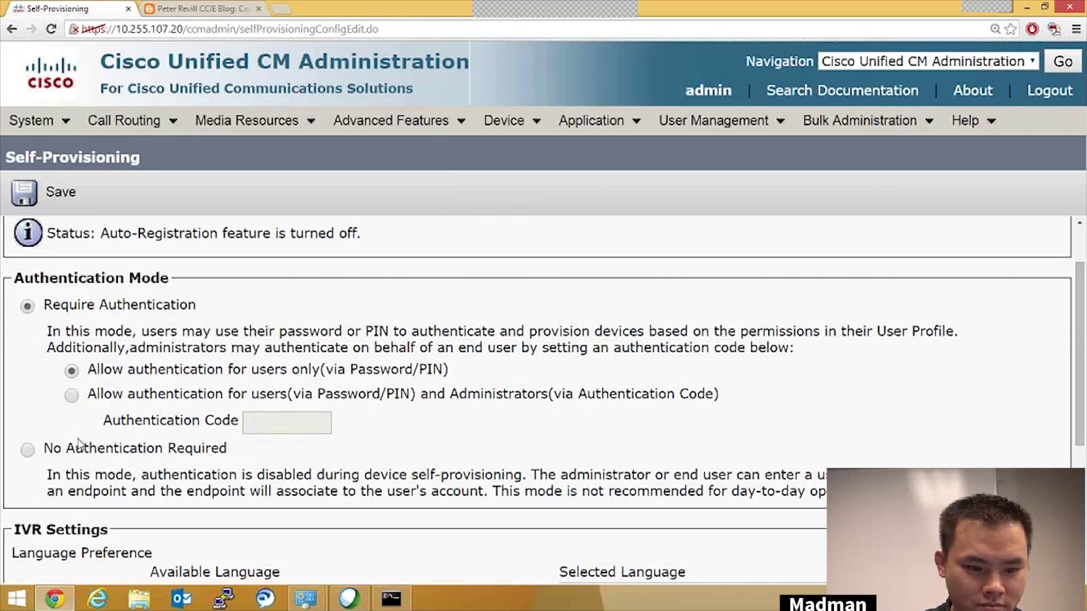
{"action": "scroll", "coordinate": [80, 443], "scroll_direction": "down", "scroll_amount": 4}
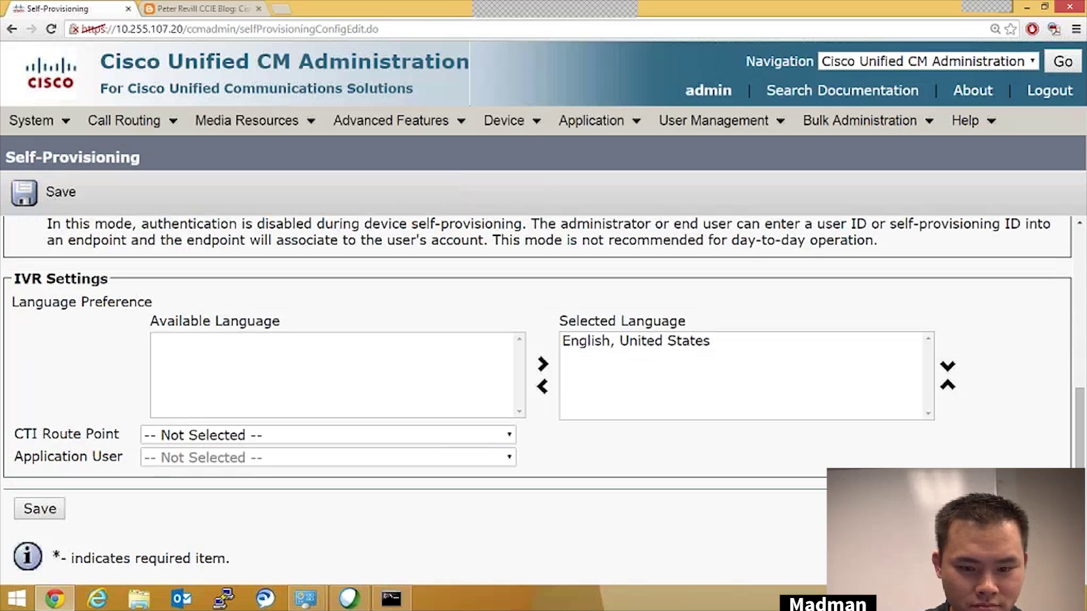
{"action": "left_click", "coordinate": [588, 348]}
{"action": "left_click", "coordinate": [273, 437]}
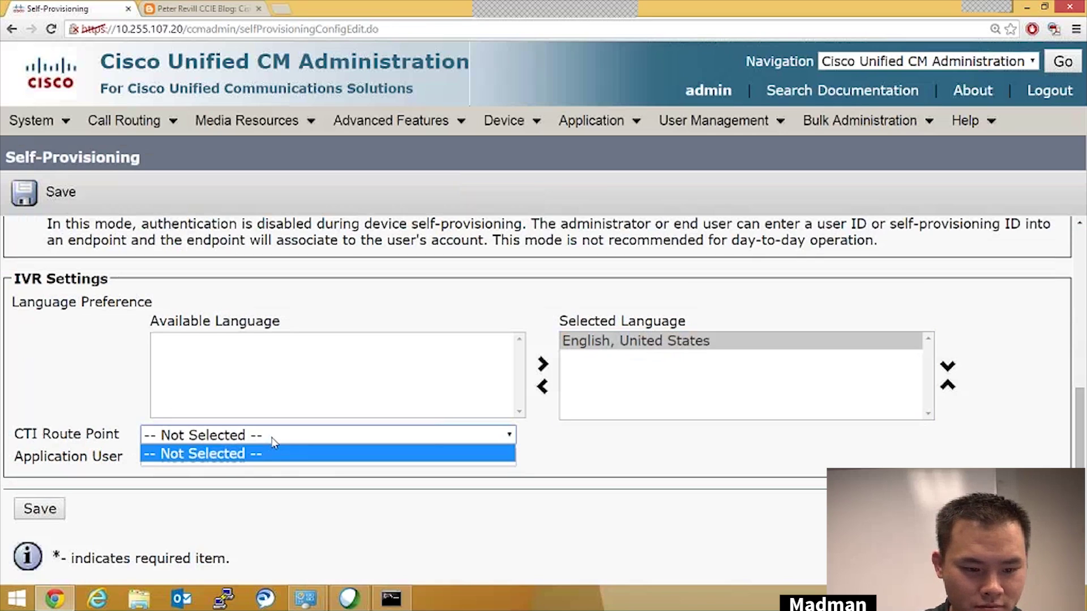
{"action": "left_click", "coordinate": [273, 442]}
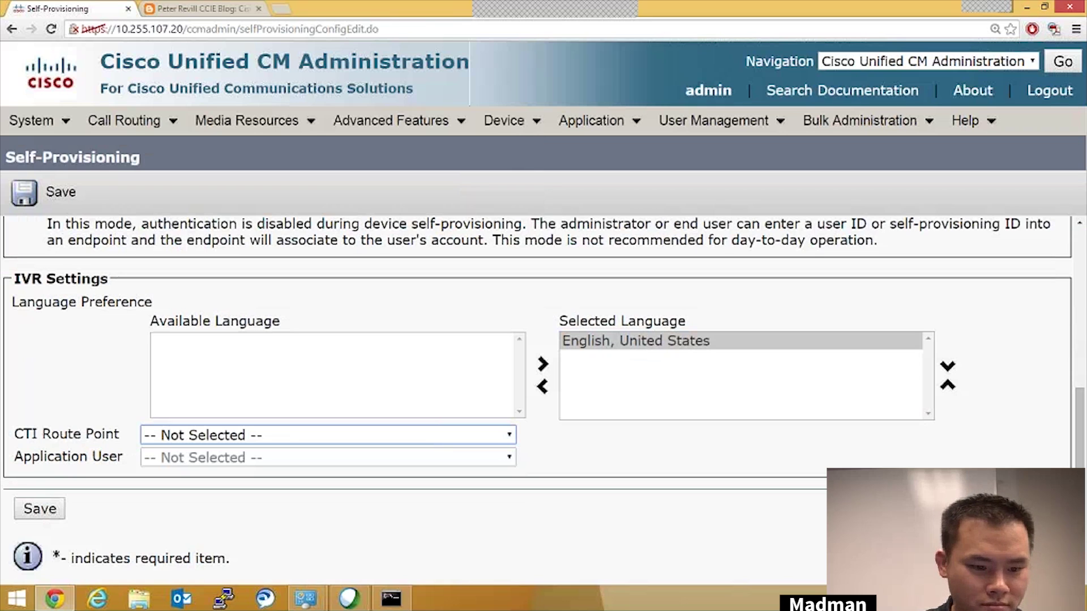
{"action": "left_click", "coordinate": [38, 510]}
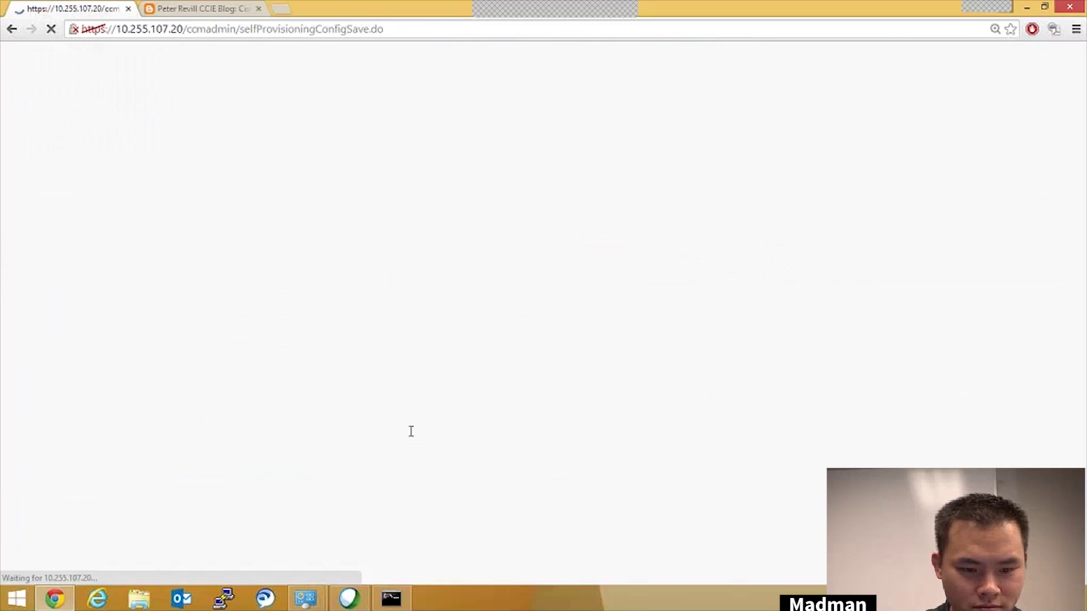
Open the device phone search and list all phones without any filter.
{"action": "scroll", "coordinate": [464, 416], "scroll_direction": "down", "scroll_amount": 3}
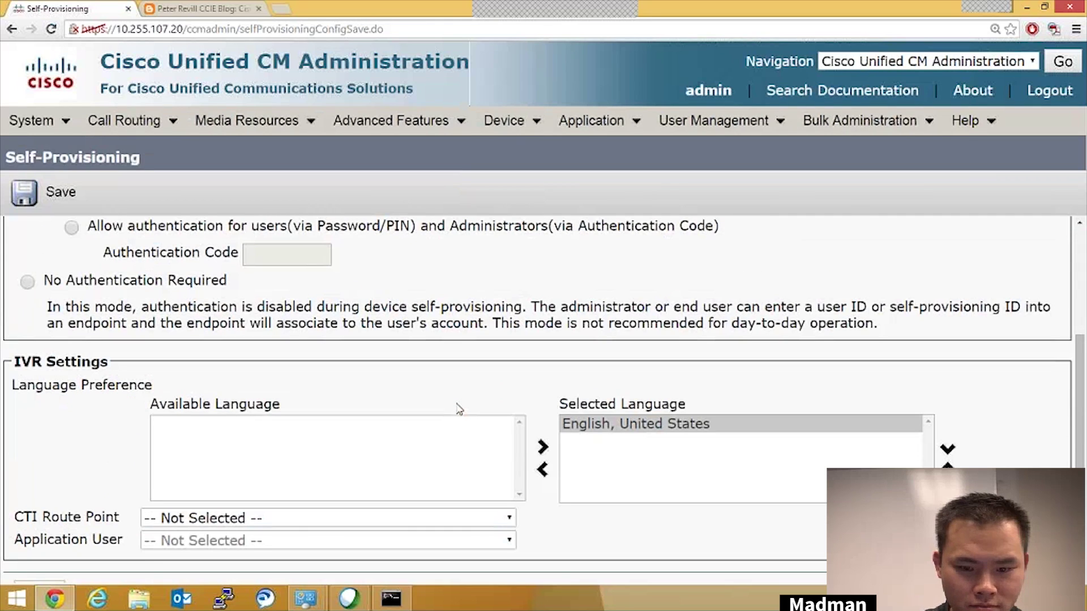
{"action": "mouse_move", "coordinate": [506, 121]}
{"action": "left_click", "coordinate": [544, 236]}
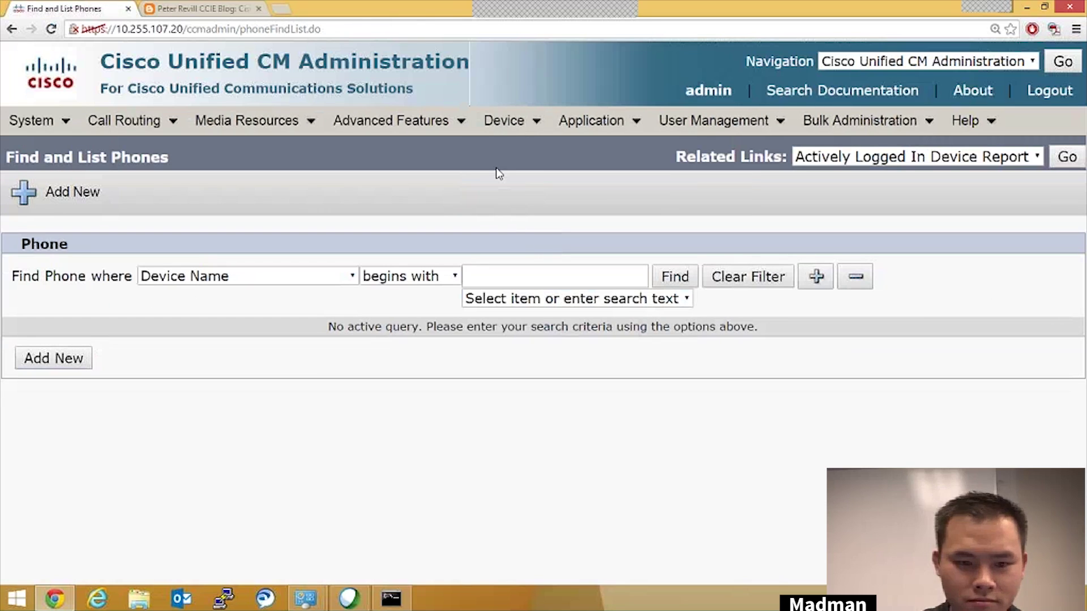
{"action": "mouse_move", "coordinate": [504, 121]}
{"action": "left_click", "coordinate": [638, 250]}
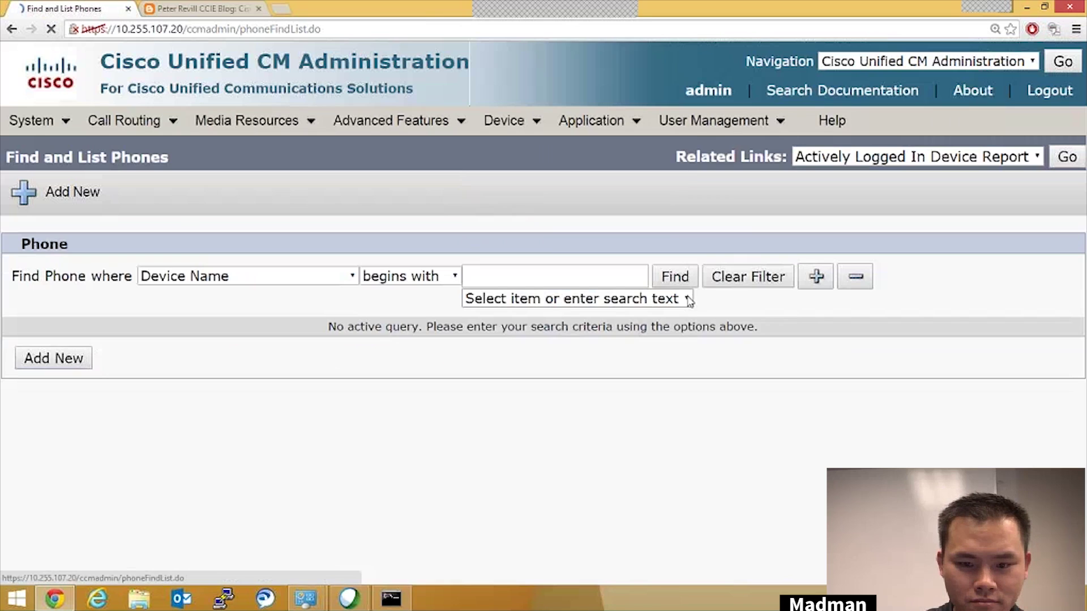
{"action": "left_click", "coordinate": [671, 277]}
{"action": "scroll", "coordinate": [277, 399], "scroll_direction": "down", "scroll_amount": 1}
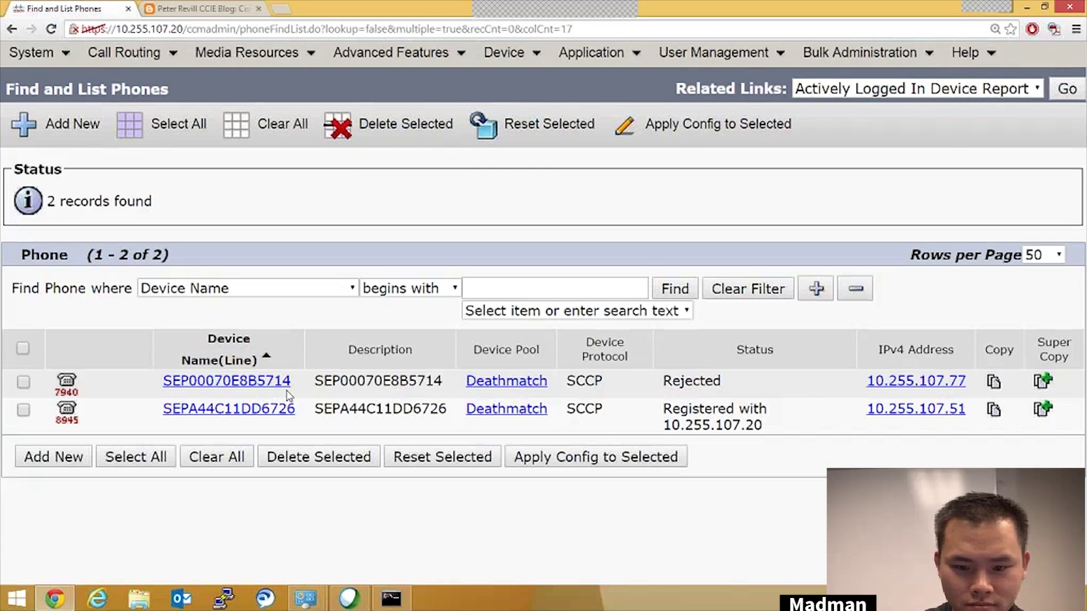
Open the configuration of phone SEP00070E8B5714 and review its real-time status and device information.
{"action": "left_click", "coordinate": [283, 383]}
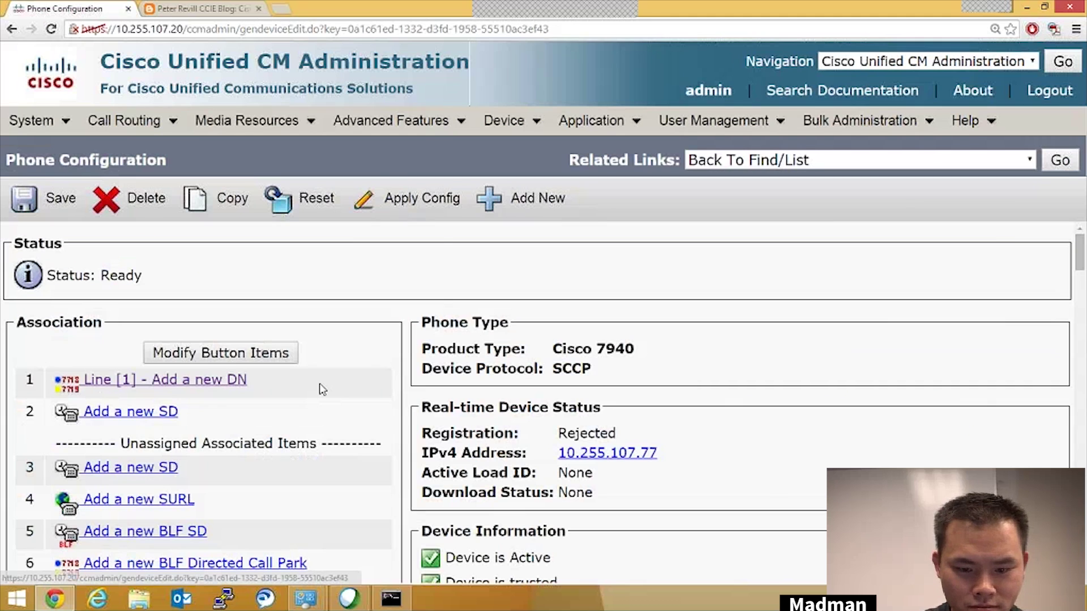
{"action": "scroll", "coordinate": [563, 462], "scroll_direction": "down", "scroll_amount": 2}
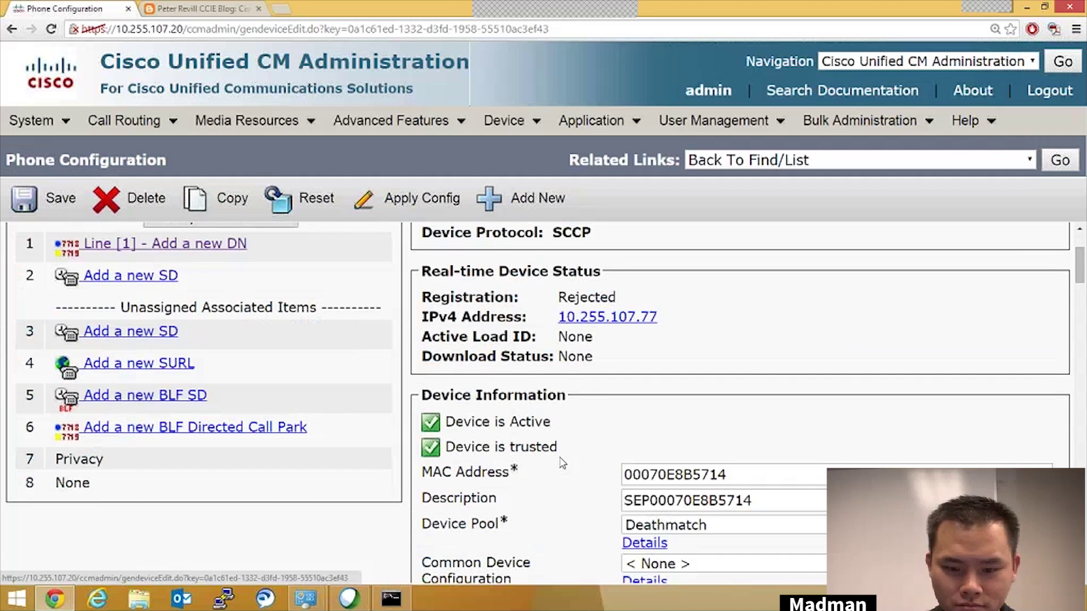
{"action": "scroll", "coordinate": [562, 463], "scroll_direction": "down", "scroll_amount": 1}
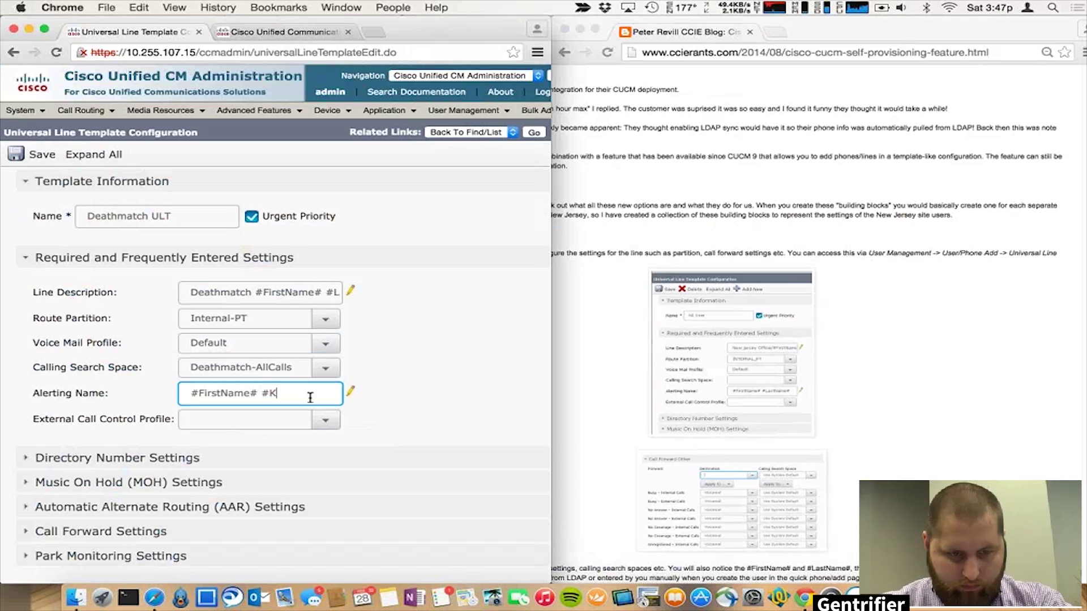
Complete the alerting name of the Deathmatch ULT line template as #FirstName# #LastName#.
{"action": "key", "text": "BackSpace"}
{"action": "type", "text": "LastName#"}
Expand the Directory Number Settings of the line template and review their options.
{"action": "scroll", "coordinate": [736, 339], "scroll_direction": "down", "scroll_amount": 5}
{"action": "scroll", "coordinate": [252, 302], "scroll_direction": "down", "scroll_amount": 3}
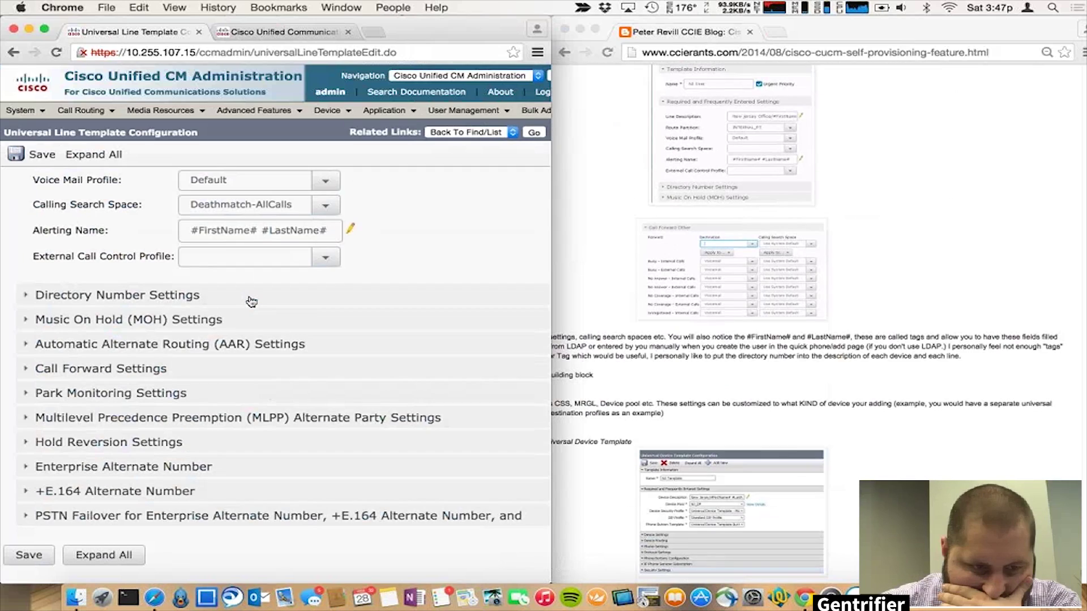
{"action": "left_click", "coordinate": [251, 300]}
{"action": "scroll", "coordinate": [227, 317], "scroll_direction": "down", "scroll_amount": 3}
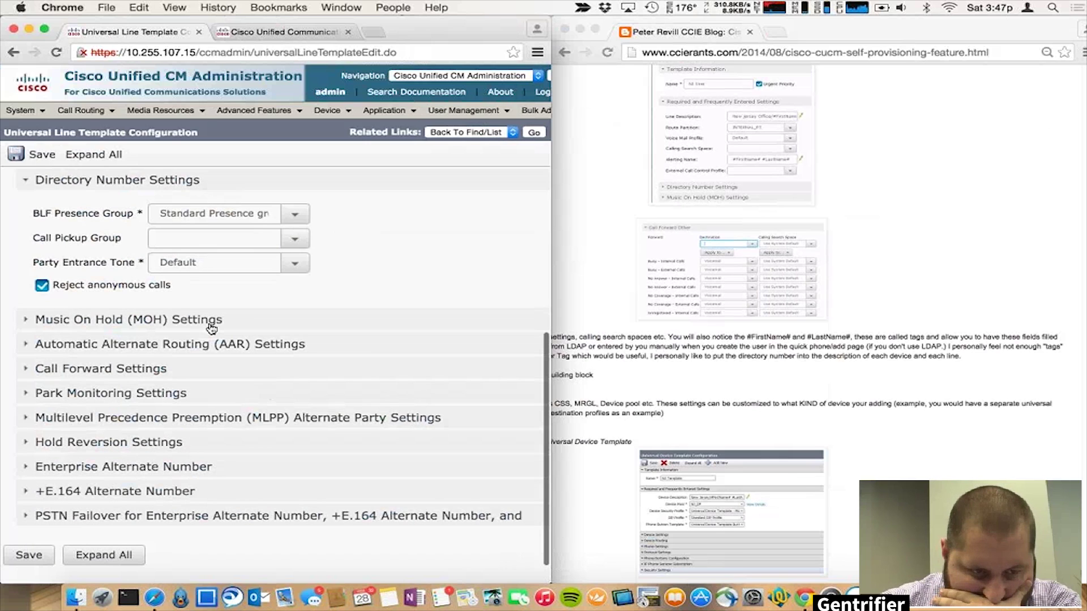
Examine the Call Forward All and Call Forward Other destinations and calling search spaces in the line template.
{"action": "left_click", "coordinate": [205, 379]}
{"action": "scroll", "coordinate": [396, 362], "scroll_direction": "down", "scroll_amount": 3}
{"action": "scroll", "coordinate": [501, 370], "scroll_direction": "down", "scroll_amount": 3}
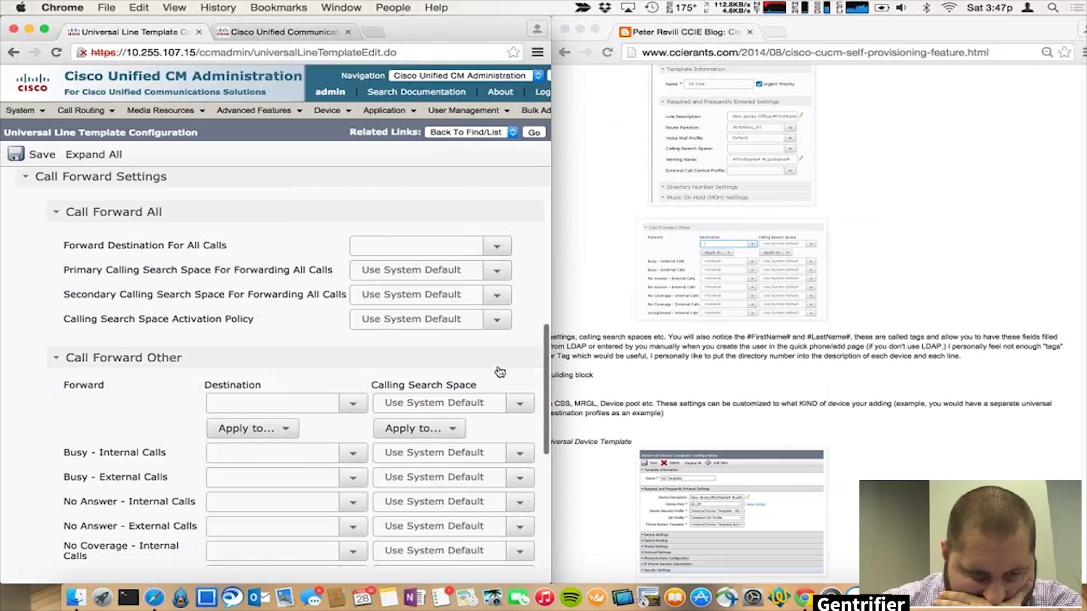
{"action": "left_click", "coordinate": [355, 415]}
{"action": "left_click", "coordinate": [515, 417]}
{"action": "scroll", "coordinate": [518, 422], "scroll_direction": "down", "scroll_amount": 4}
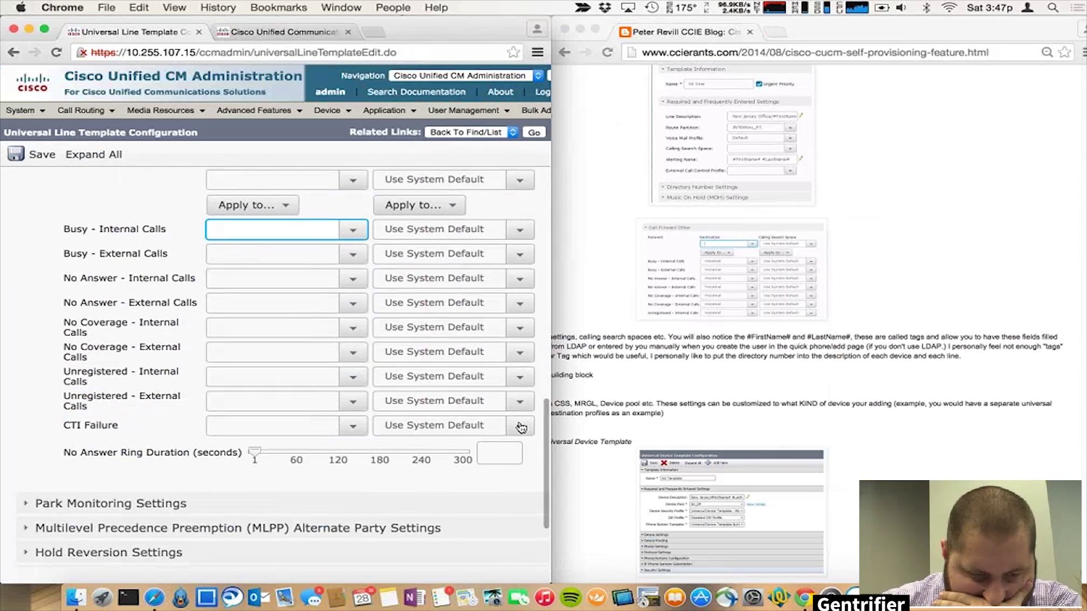
{"action": "scroll", "coordinate": [517, 426], "scroll_direction": "up", "scroll_amount": 6}
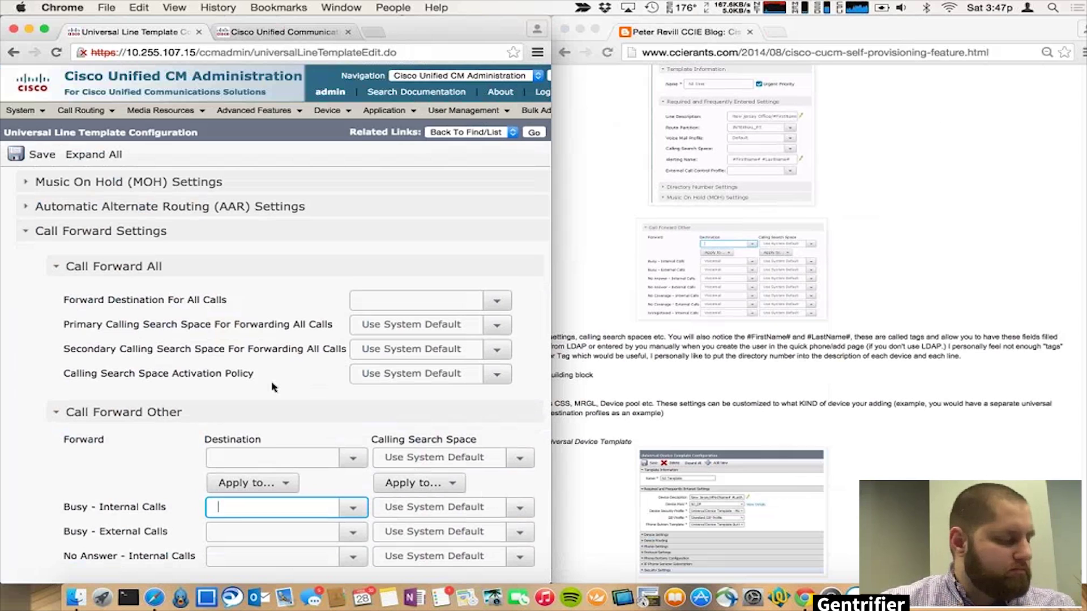
{"action": "scroll", "coordinate": [272, 388], "scroll_direction": "down", "scroll_amount": 8}
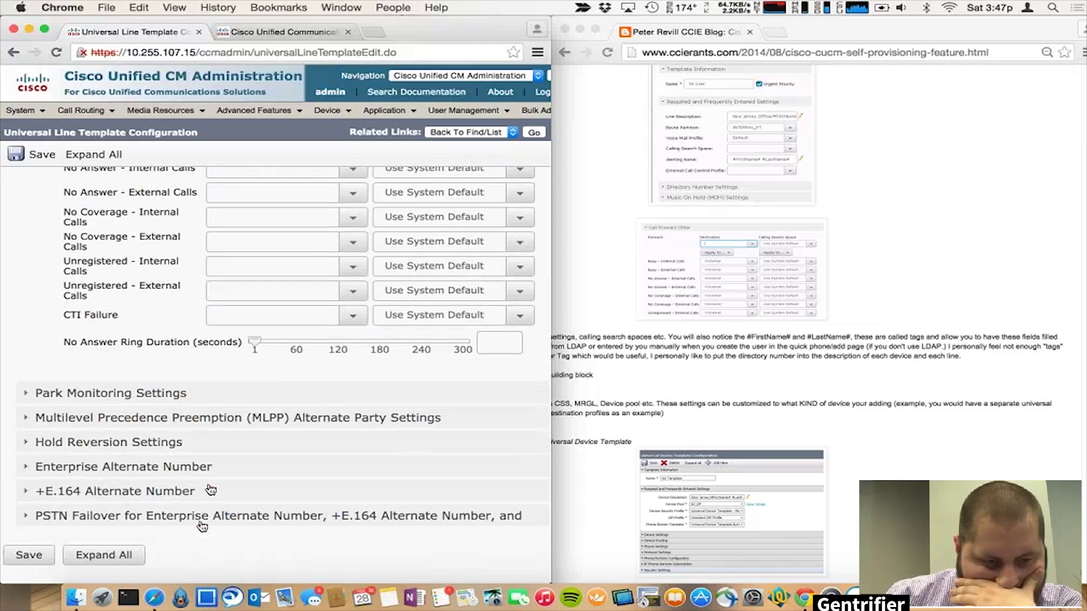
{"action": "scroll", "coordinate": [218, 436], "scroll_direction": "up", "scroll_amount": 15}
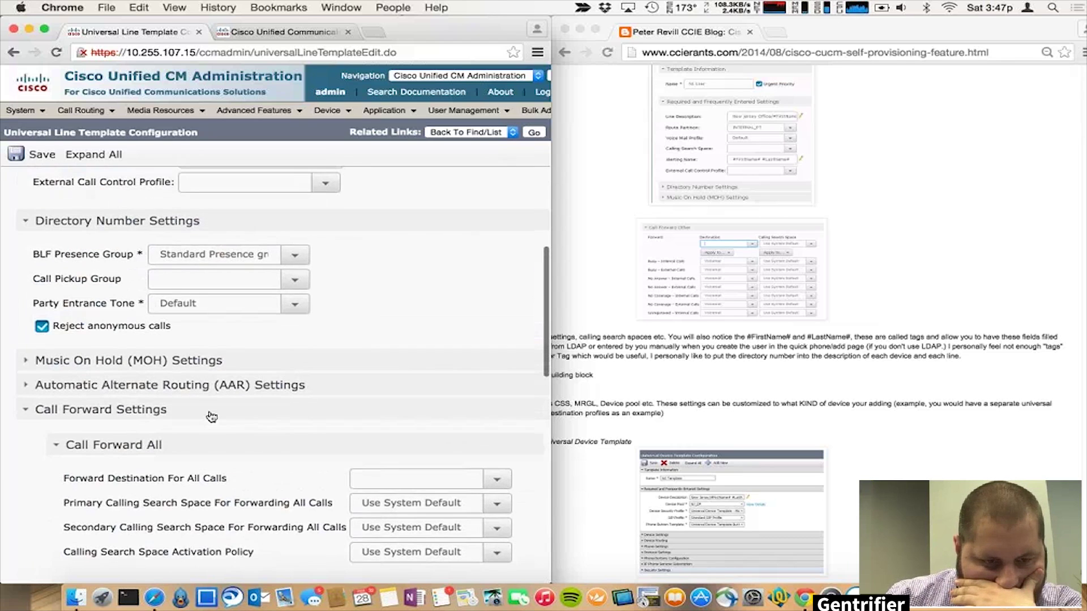
{"action": "left_click", "coordinate": [212, 414]}
{"action": "scroll", "coordinate": [212, 417], "scroll_direction": "up", "scroll_amount": 5}
{"action": "scroll", "coordinate": [212, 417], "scroll_direction": "down", "scroll_amount": 8}
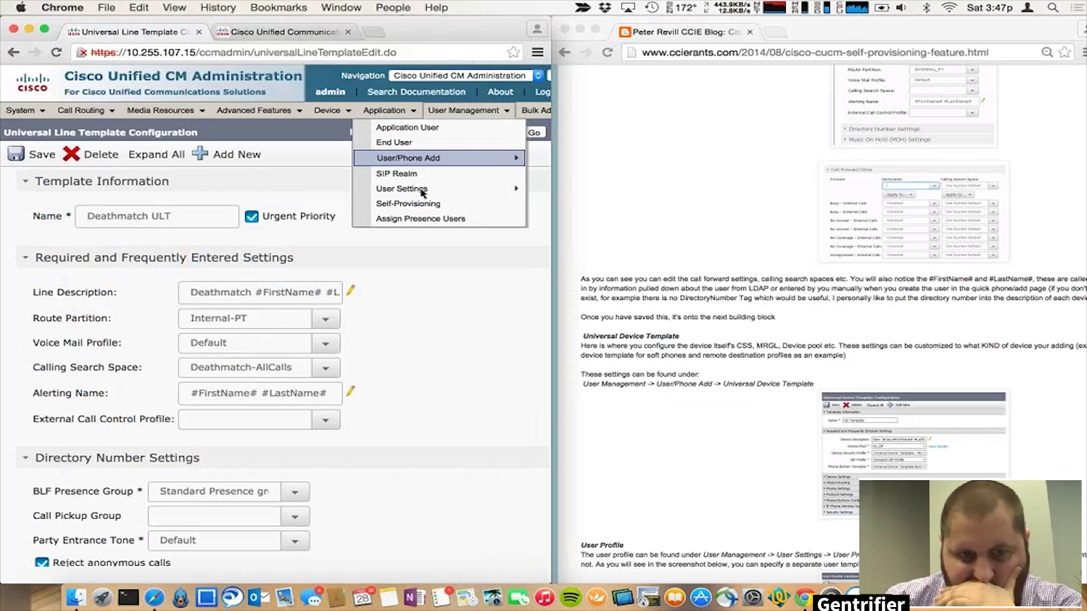
Create a new universal device template and name it Deathmatch UDT.
{"action": "mouse_move", "coordinate": [389, 163]}
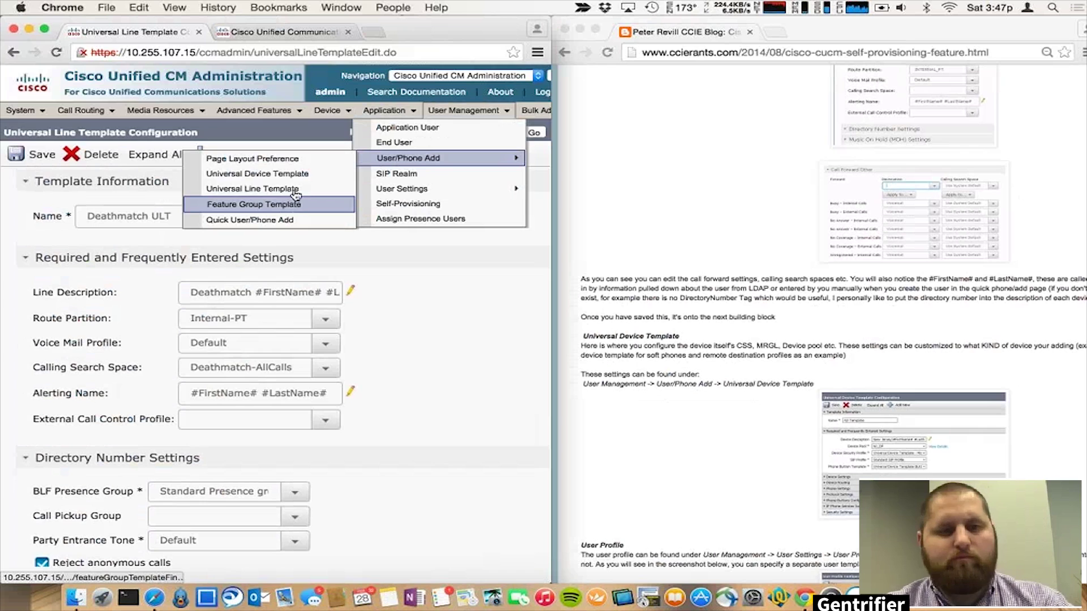
{"action": "left_click", "coordinate": [266, 174]}
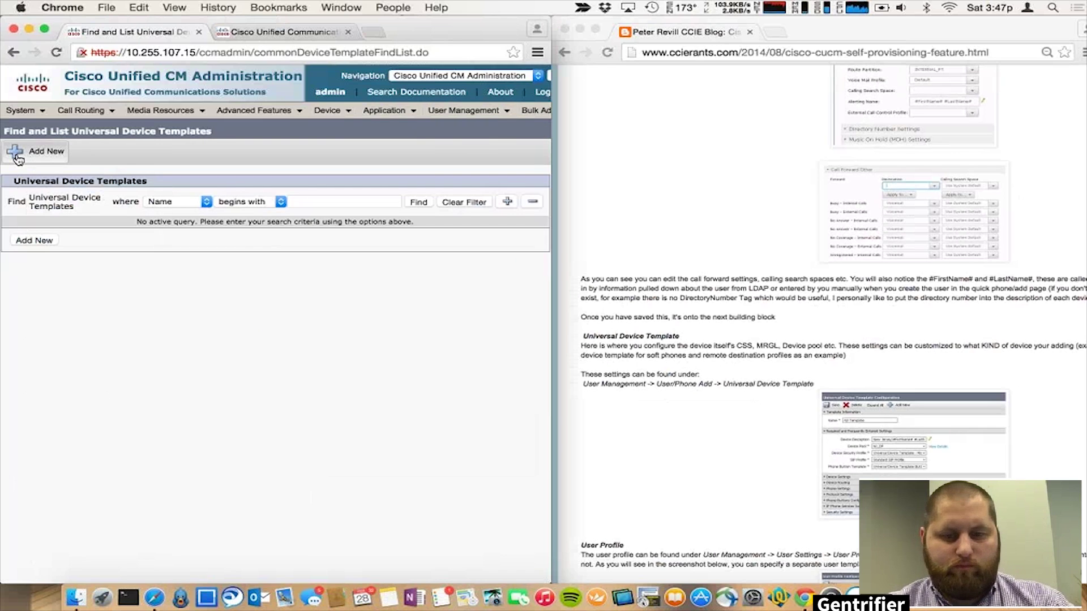
{"action": "left_click", "coordinate": [16, 151]}
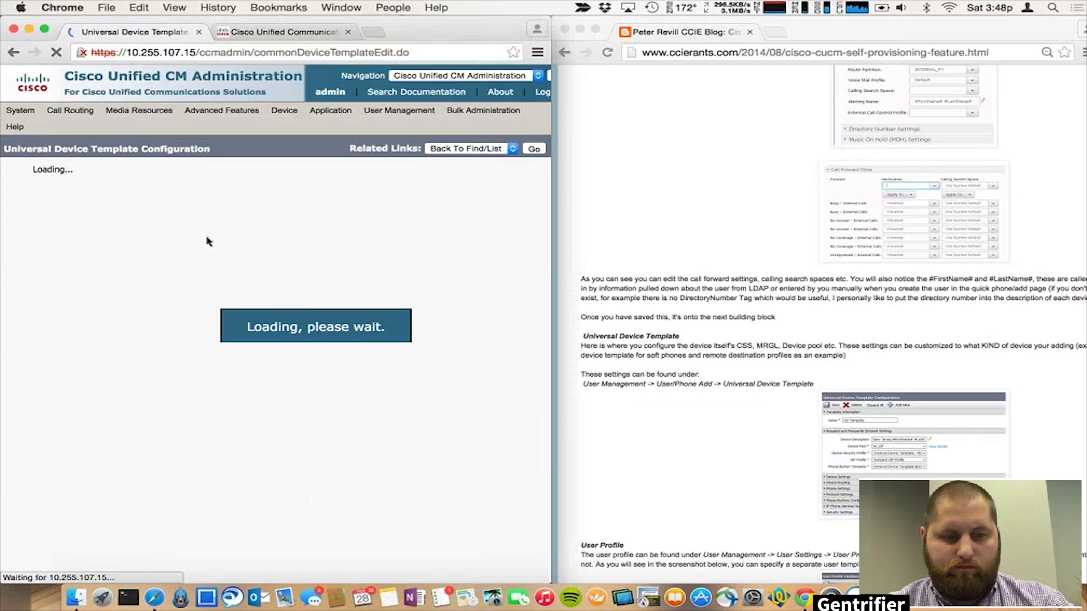
{"action": "type", "text": "Deahtmat"}
{"action": "key", "text": "BackSpace"}
{"action": "key", "text": "BackSpace"}
{"action": "key", "text": "BackSpace"}
{"action": "type", "text": "thmatch UDT"}
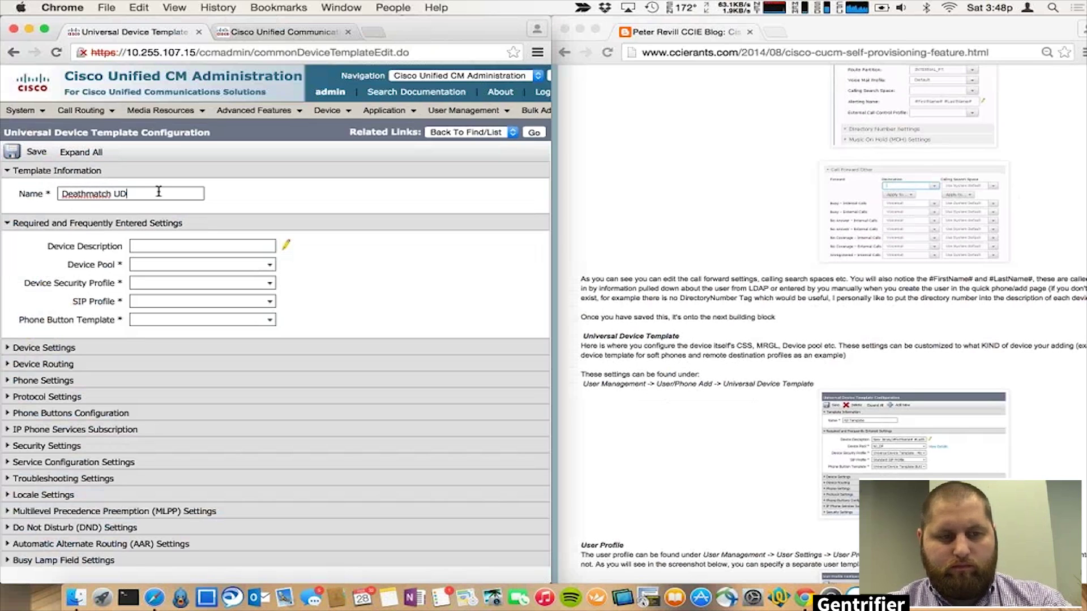
Set the template's device description to "Deathmatch #FirstName# #LastName# Phone".
{"action": "left_click", "coordinate": [194, 247]}
{"action": "type", "text": "Deathmatch #FirstNa"}
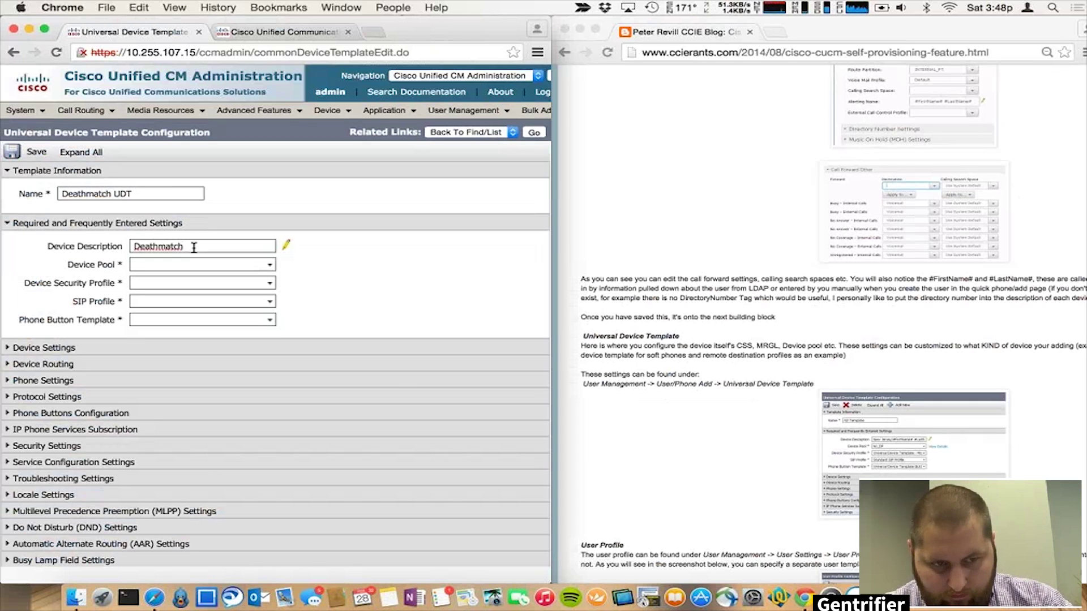
{"action": "type", "text": "me# #LastName#"}
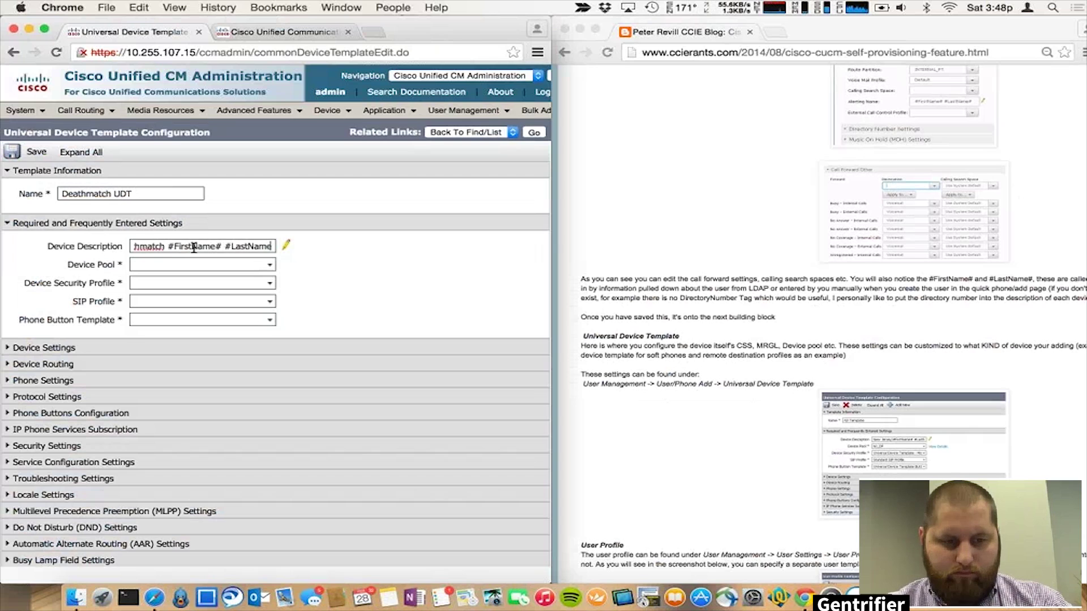
{"action": "left_click", "coordinate": [285, 248]}
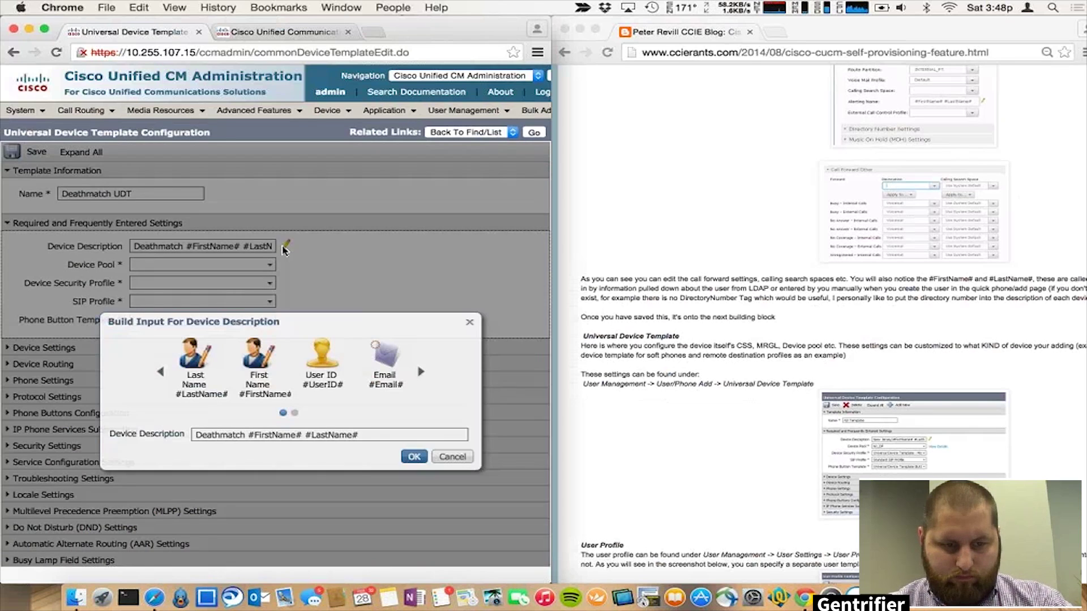
{"action": "left_click", "coordinate": [452, 457]}
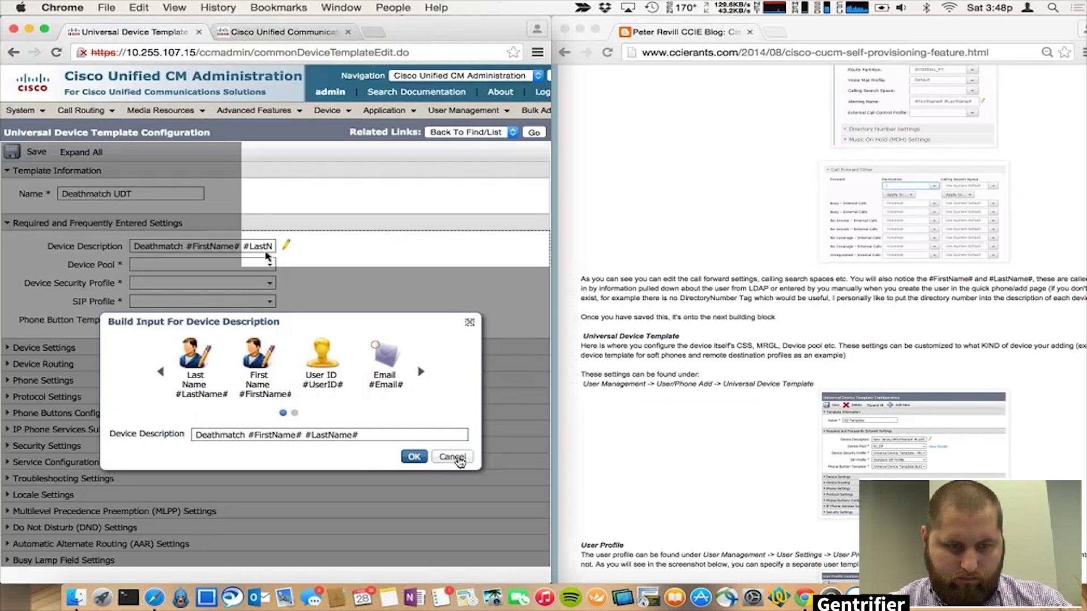
{"action": "left_click_drag", "start_coordinate": [252, 246], "coordinate": [305, 246]}
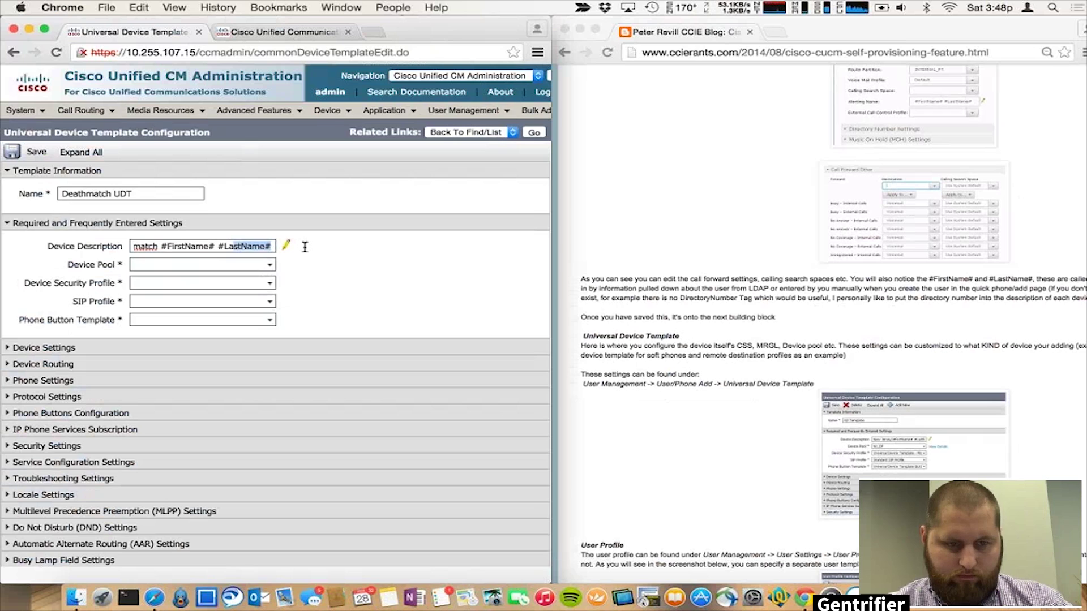
{"action": "key", "text": "End"}
{"action": "type", "text": "Phone"}
Set the device pool of the universal device template to Deathmatch.
{"action": "left_click", "coordinate": [267, 265]}
{"action": "left_click", "coordinate": [263, 283]}
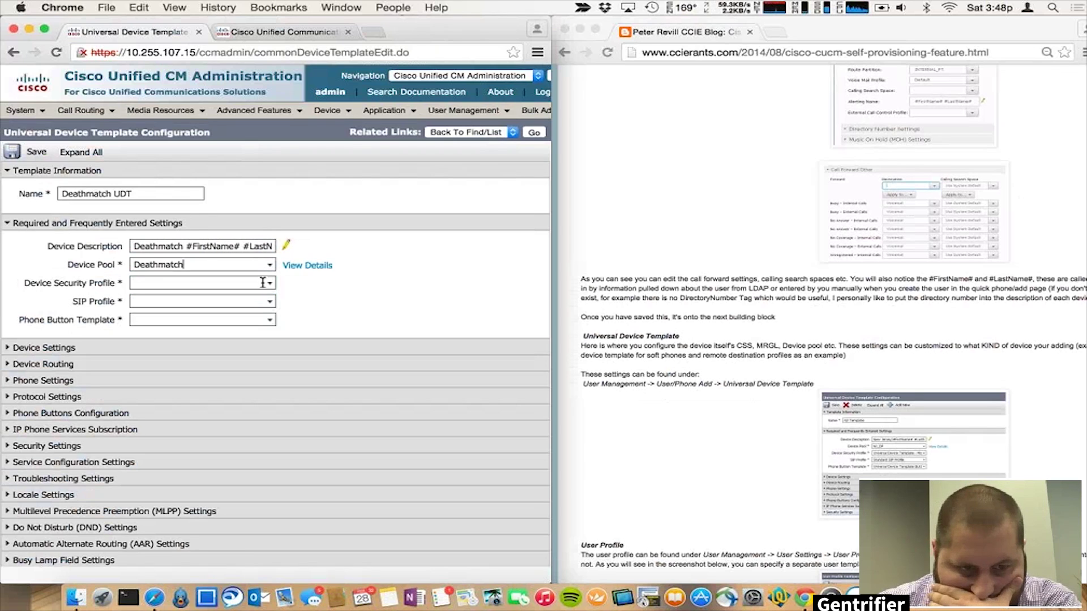
Set the template's device security profile to Universal Device Template, SIP profile to Standard SIP Profile and phone button template to Universal Device Template Button Layout.
{"action": "left_click", "coordinate": [263, 283]}
{"action": "left_click", "coordinate": [263, 295]}
{"action": "left_click", "coordinate": [269, 302]}
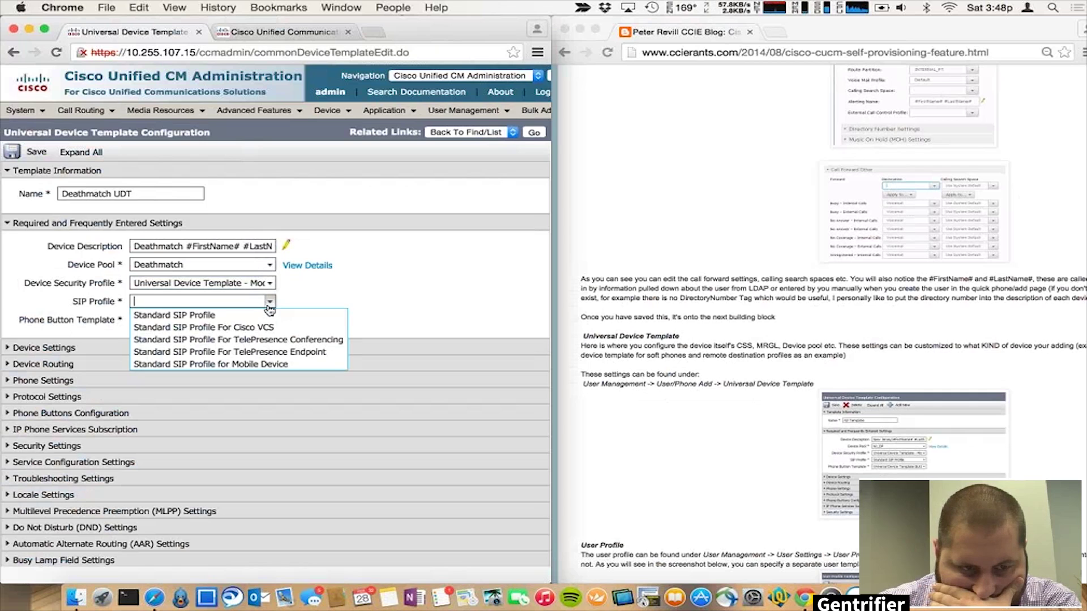
{"action": "left_click", "coordinate": [270, 314]}
{"action": "left_click", "coordinate": [270, 320]}
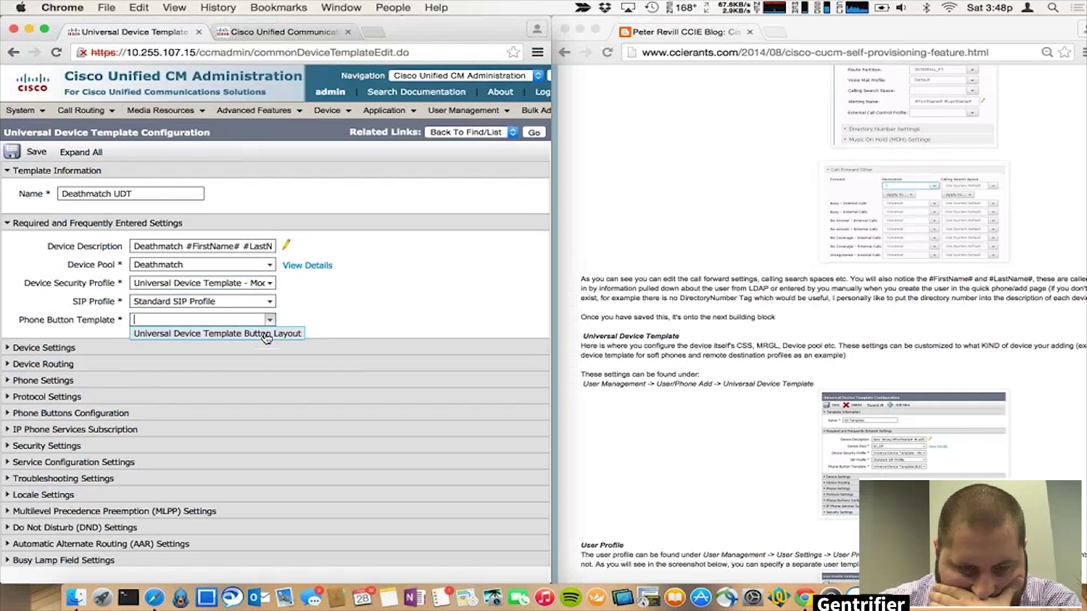
{"action": "left_click", "coordinate": [266, 333]}
Read on to the User Profile section of the self-provisioning article.
{"action": "left_click", "coordinate": [694, 411]}
{"action": "scroll", "coordinate": [694, 411], "scroll_direction": "down", "scroll_amount": 5}
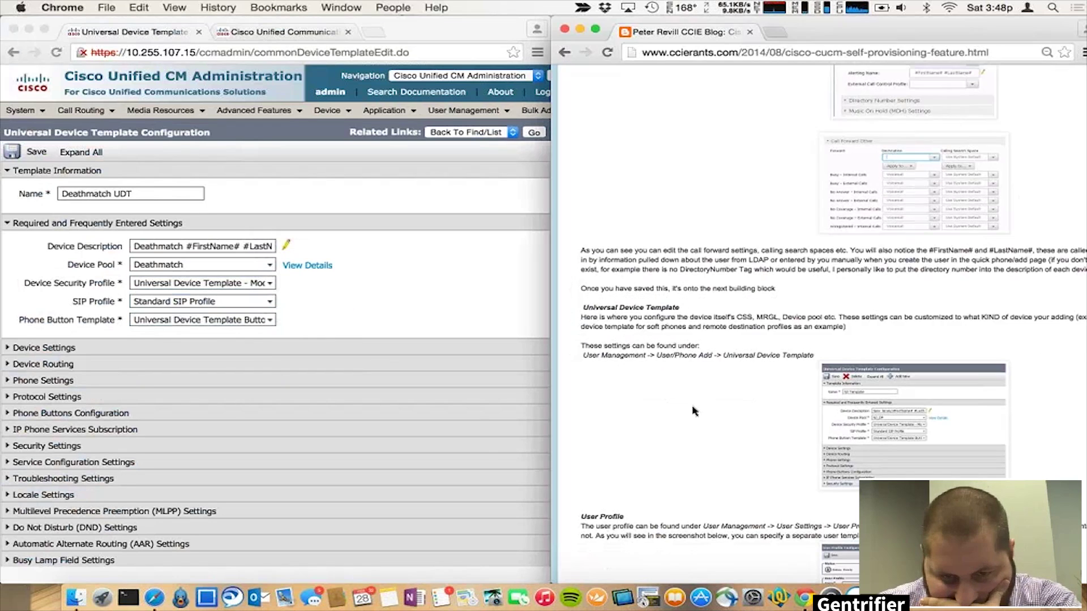
{"action": "scroll", "coordinate": [694, 411], "scroll_direction": "down", "scroll_amount": 7}
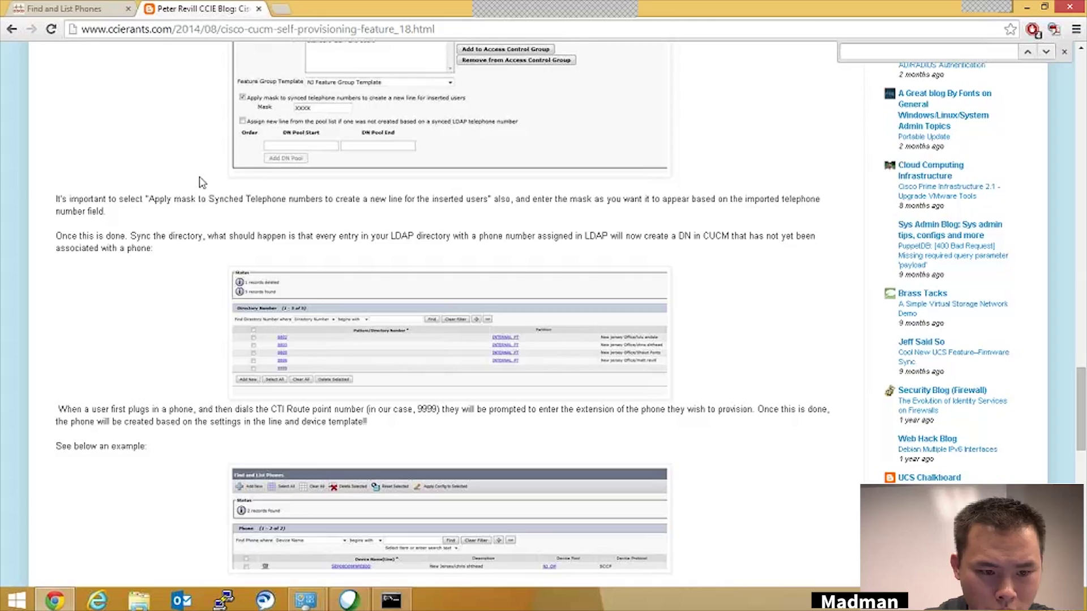
Consult the article's self-provisioning section and set the Self-Provisioning authentication mode to Require Authentication for users only.
{"action": "scroll", "coordinate": [184, 245], "scroll_direction": "up", "scroll_amount": 5}
{"action": "scroll", "coordinate": [185, 248], "scroll_direction": "up", "scroll_amount": 13}
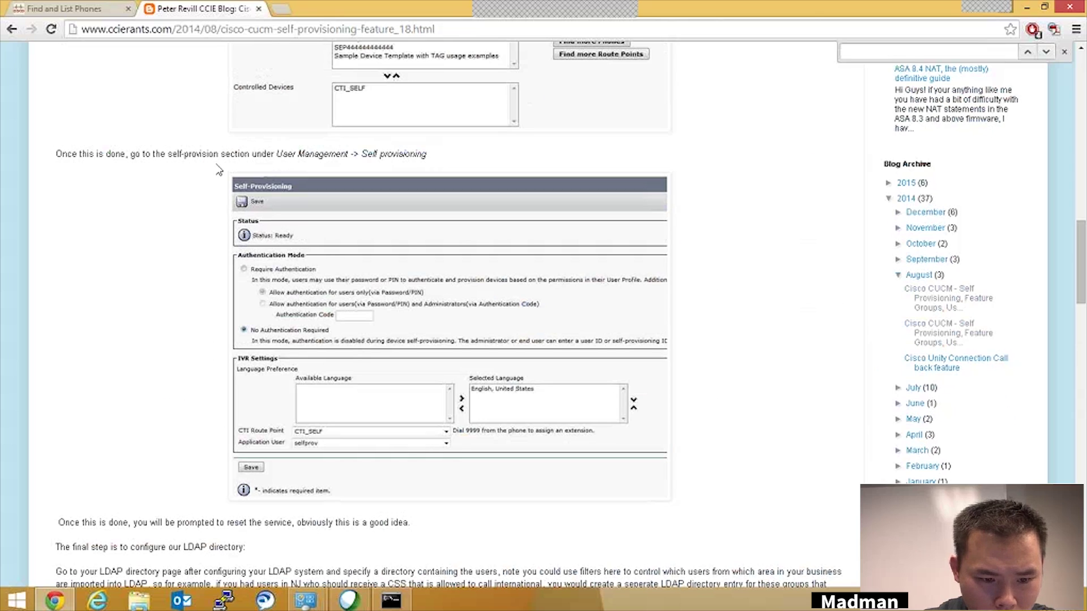
{"action": "left_click", "coordinate": [65, 9]}
{"action": "mouse_move", "coordinate": [714, 122]}
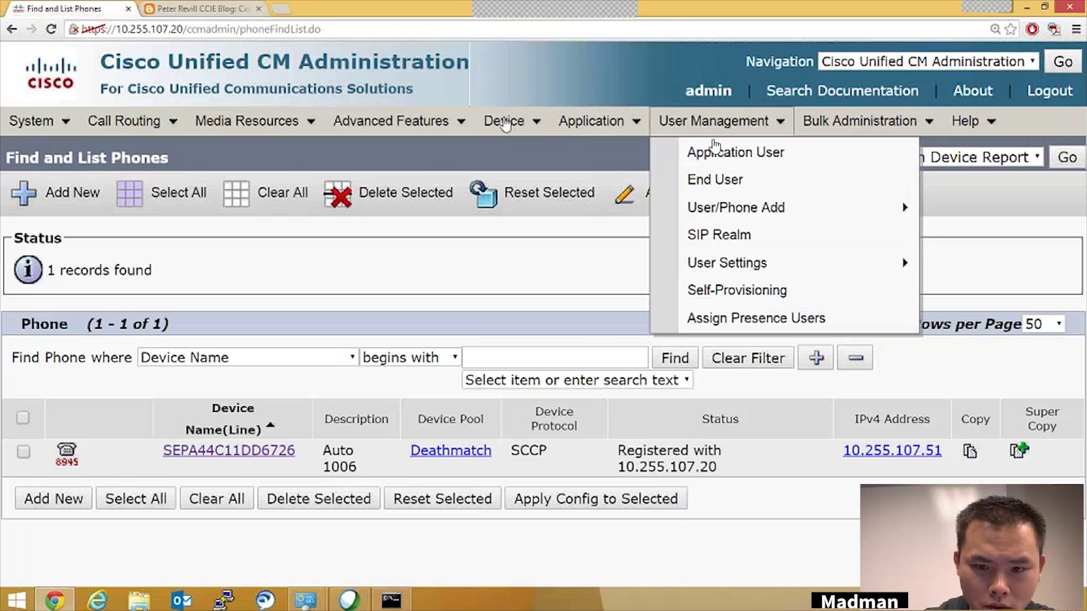
{"action": "left_click", "coordinate": [748, 294]}
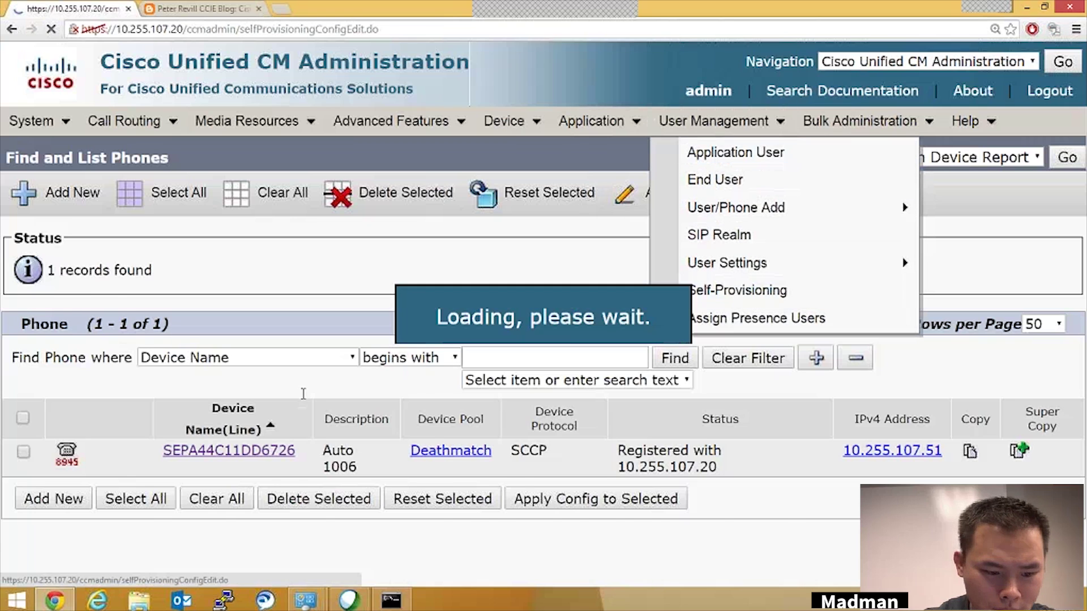
{"action": "left_click", "coordinate": [28, 351]}
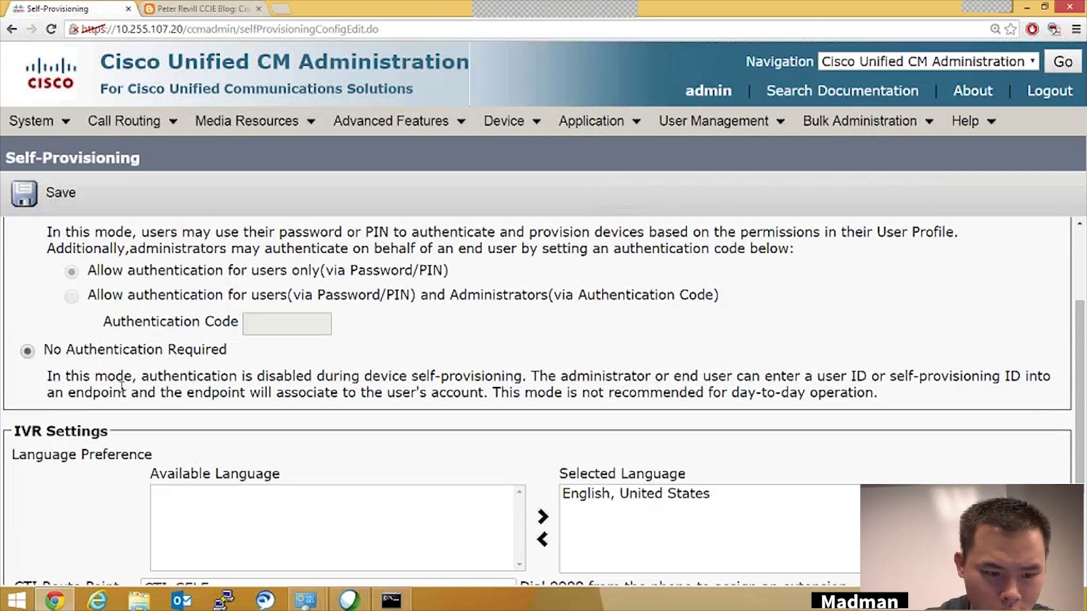
{"action": "scroll", "coordinate": [122, 387], "scroll_direction": "down", "scroll_amount": 1}
{"action": "scroll", "coordinate": [121, 387], "scroll_direction": "up", "scroll_amount": 2}
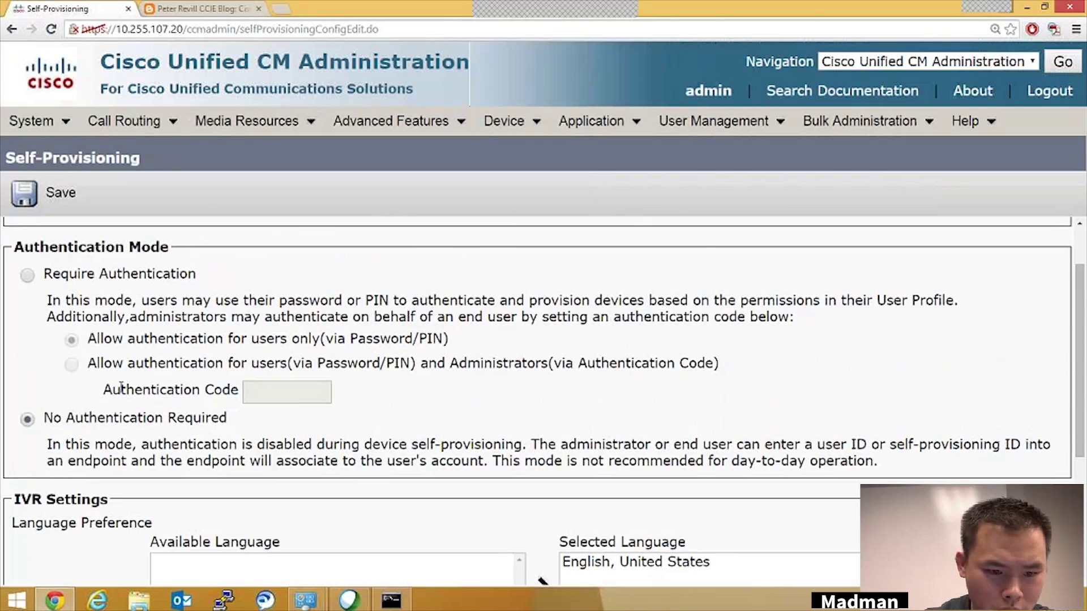
{"action": "left_click", "coordinate": [29, 276]}
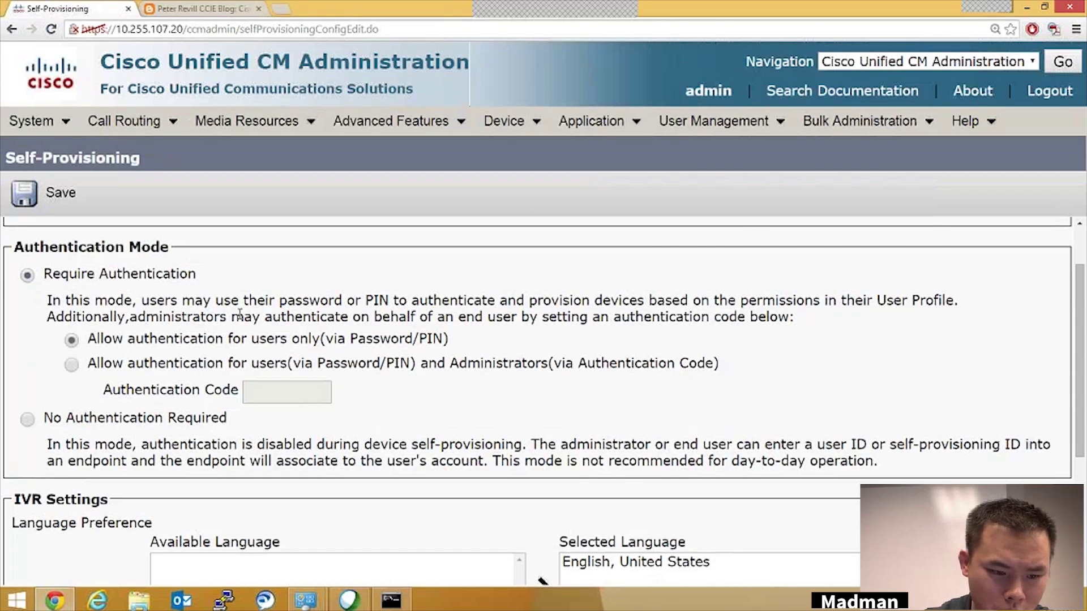
{"action": "scroll", "coordinate": [240, 314], "scroll_direction": "down", "scroll_amount": 1}
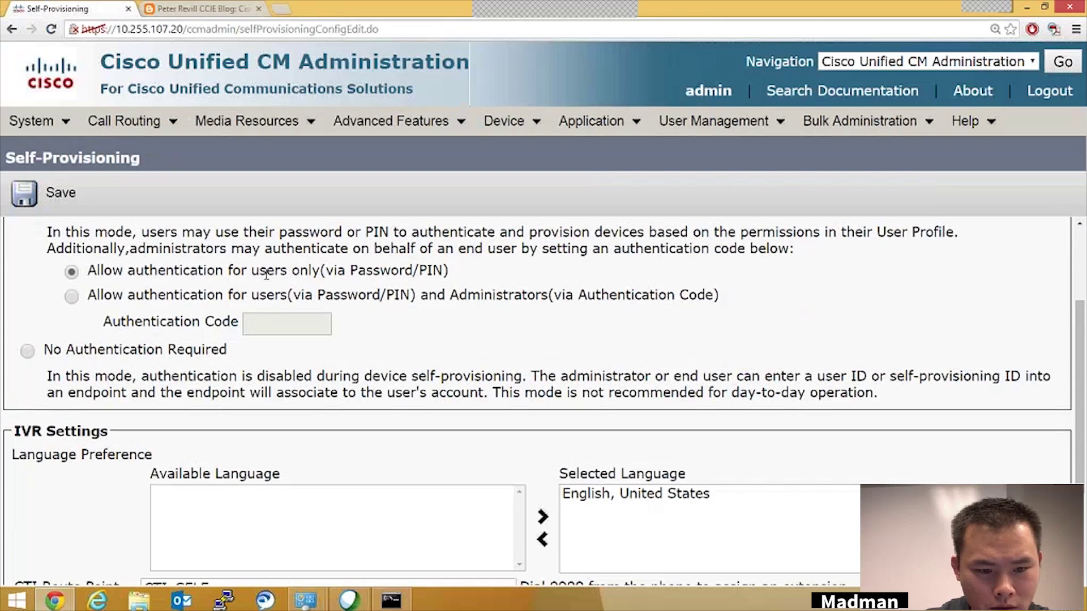
Check the phone list, and open the configuration of the CTI_SELF route point.
{"action": "left_click", "coordinate": [526, 123]}
{"action": "left_click", "coordinate": [542, 236]}
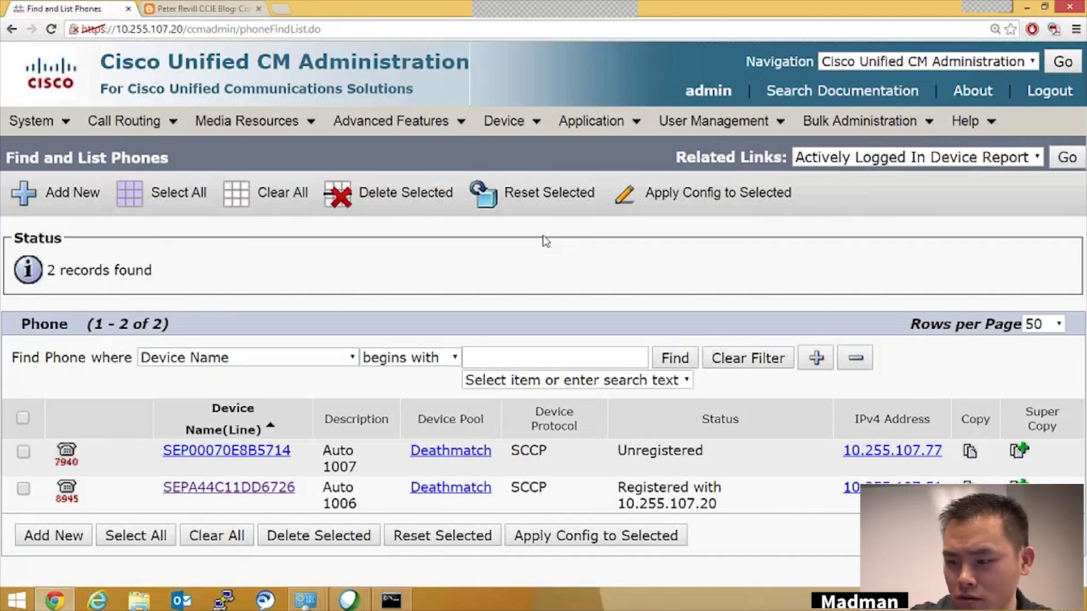
{"action": "left_click", "coordinate": [509, 121]}
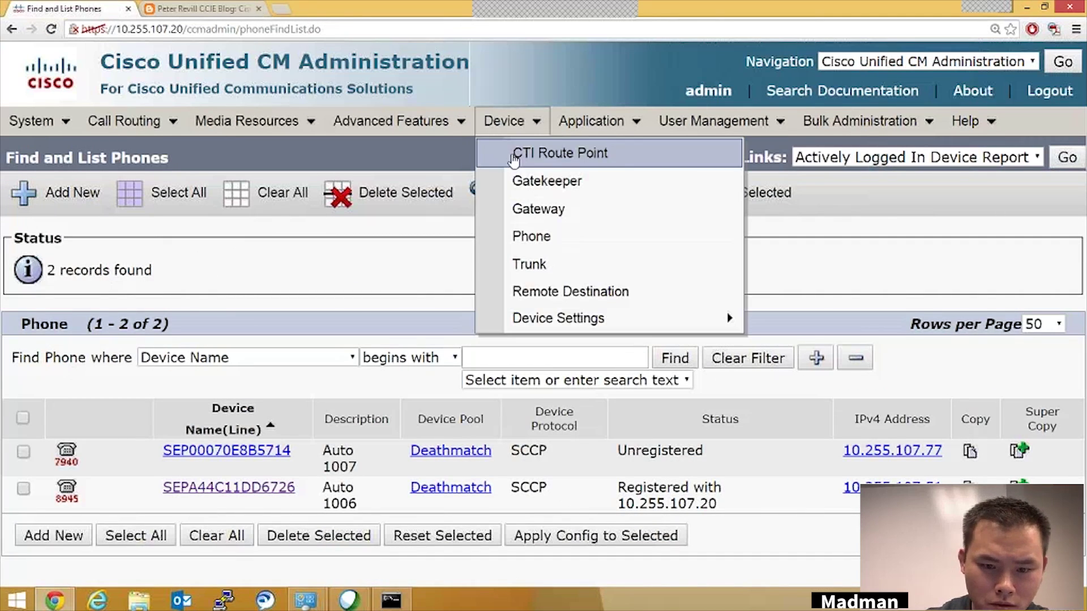
{"action": "left_click", "coordinate": [513, 150]}
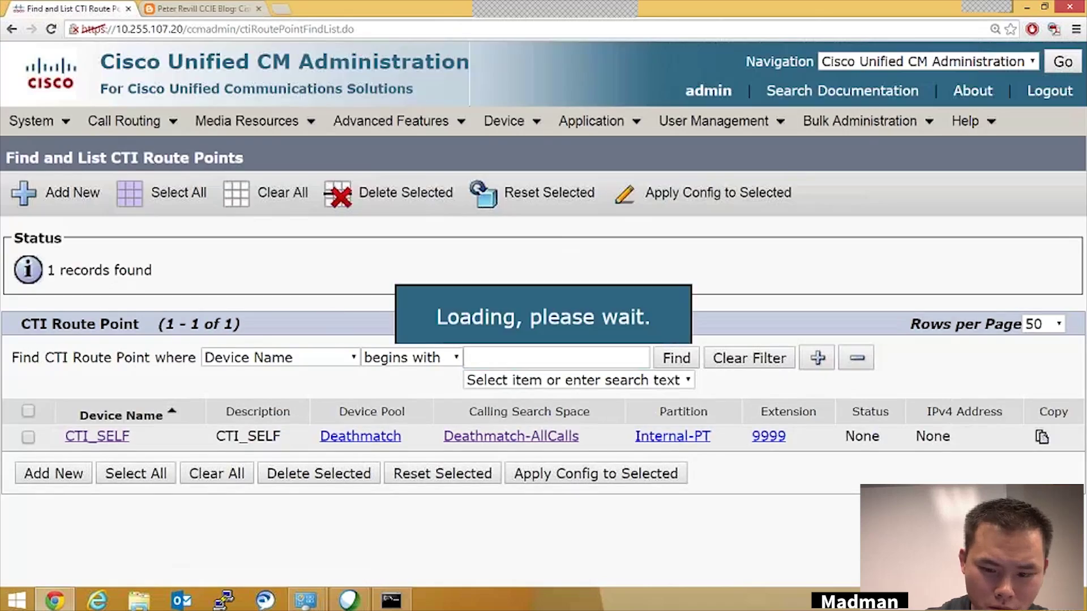
{"action": "left_click", "coordinate": [93, 437]}
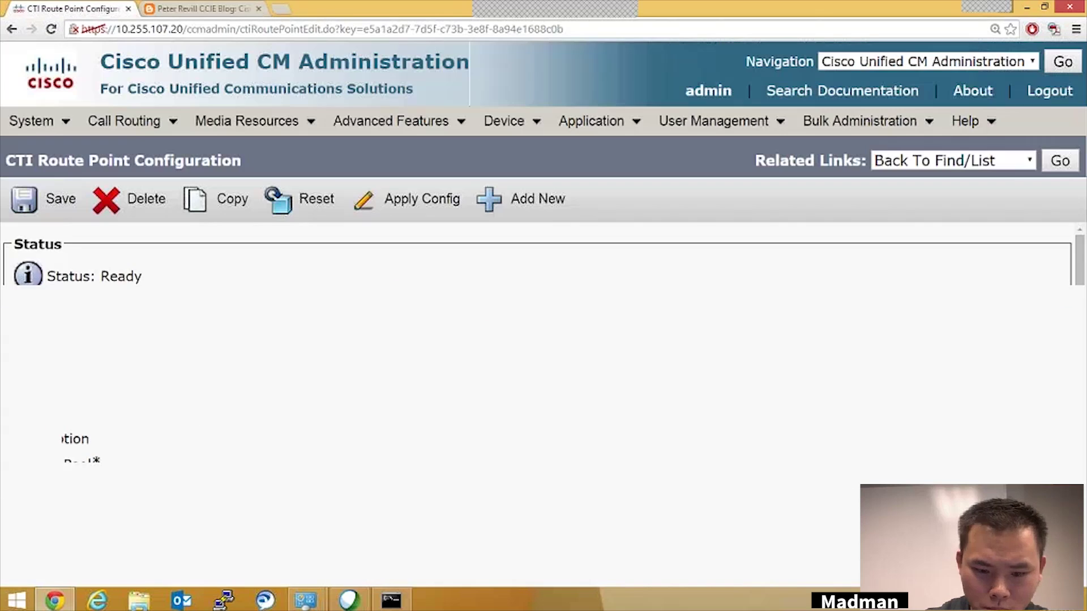
{"action": "scroll", "coordinate": [176, 376], "scroll_direction": "down", "scroll_amount": 1}
Consult the article, reset the CTI_SELF route point and close the Device Reset window.
{"action": "left_click", "coordinate": [246, 8]}
{"action": "scroll", "coordinate": [235, 221], "scroll_direction": "up", "scroll_amount": 7}
{"action": "scroll", "coordinate": [227, 229], "scroll_direction": "up", "scroll_amount": 5}
{"action": "left_click", "coordinate": [74, 8]}
{"action": "left_click", "coordinate": [295, 198]}
{"action": "left_click", "coordinate": [257, 236]}
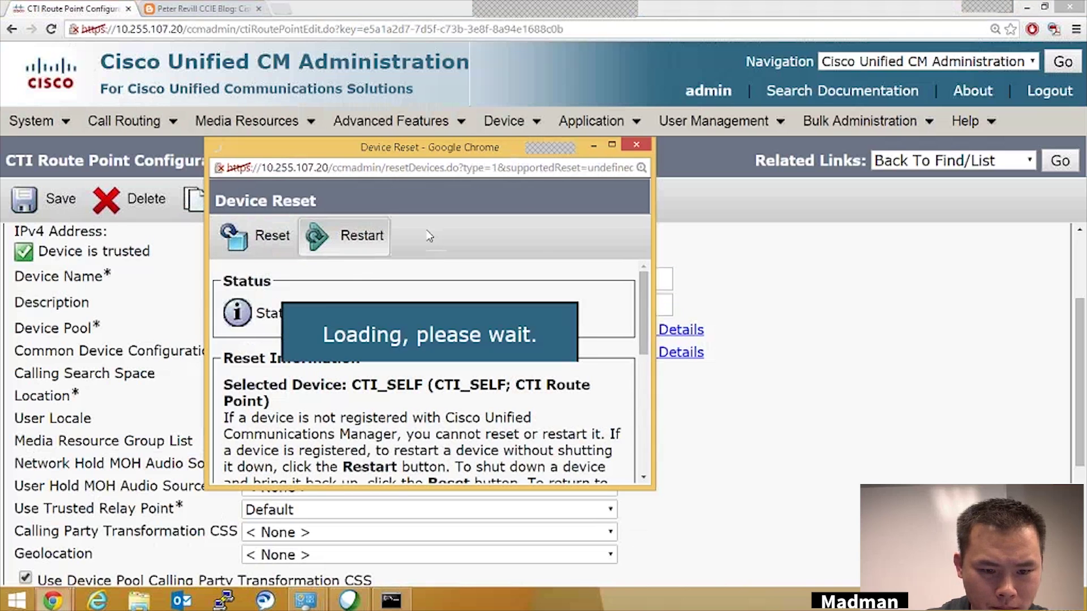
{"action": "left_click", "coordinate": [637, 145]}
Check the Self-Provisioning IVR settings, and read the article's sections from Universal Line Template to non-LDAP quick user/phone add.
{"action": "mouse_move", "coordinate": [720, 121]}
{"action": "left_click", "coordinate": [758, 318]}
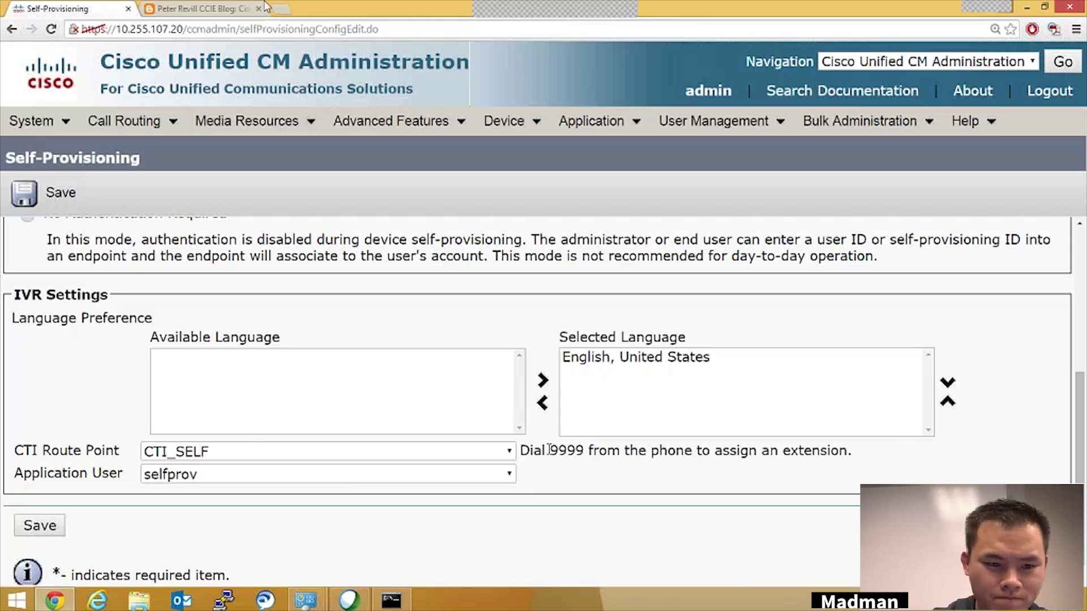
{"action": "left_click", "coordinate": [266, 7]}
{"action": "scroll", "coordinate": [357, 229], "scroll_direction": "up", "scroll_amount": 8}
{"action": "scroll", "coordinate": [562, 461], "scroll_direction": "down", "scroll_amount": 15}
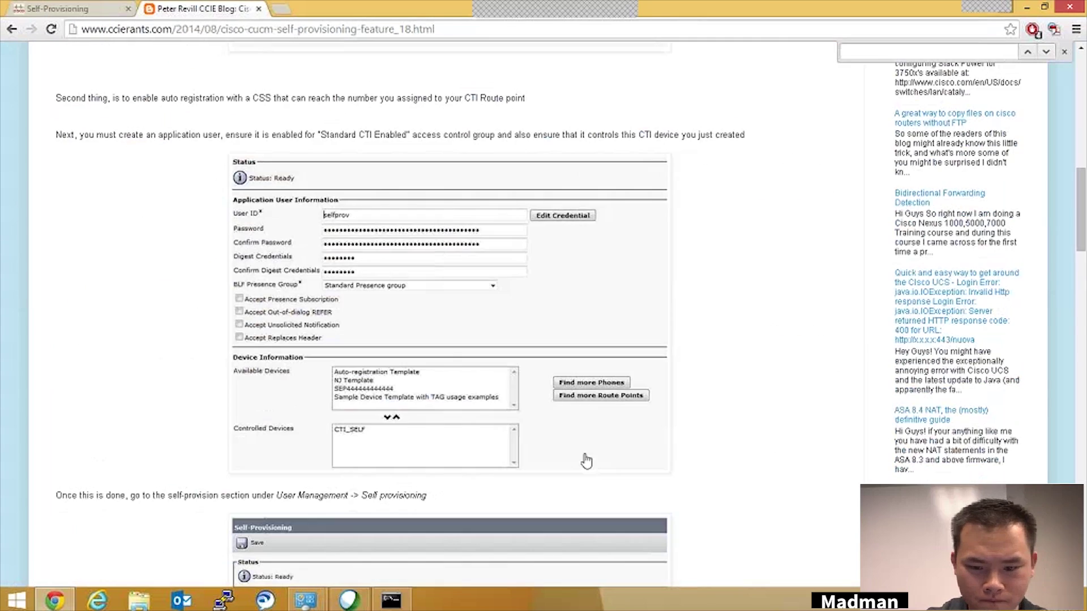
{"action": "scroll", "coordinate": [582, 423], "scroll_direction": "down", "scroll_amount": 20}
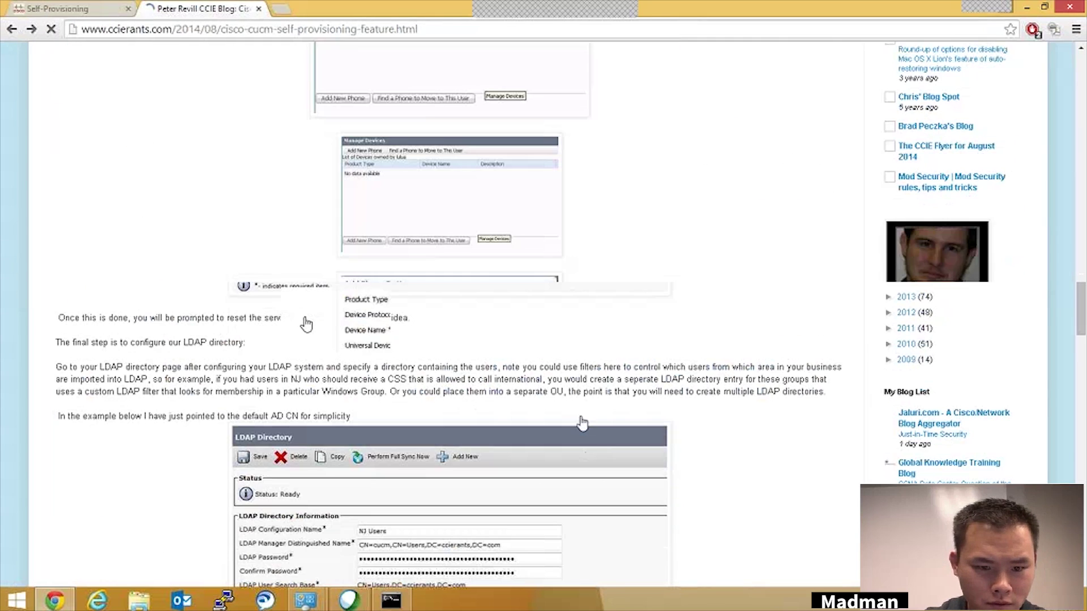
{"action": "scroll", "coordinate": [296, 338], "scroll_direction": "up", "scroll_amount": 15}
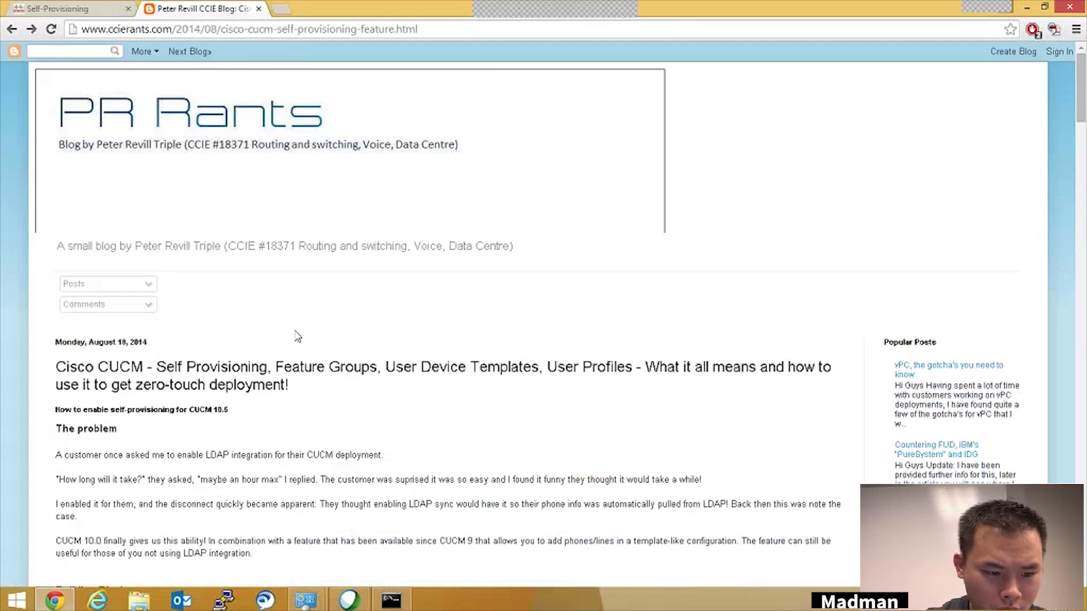
{"action": "scroll", "coordinate": [293, 335], "scroll_direction": "down", "scroll_amount": 2}
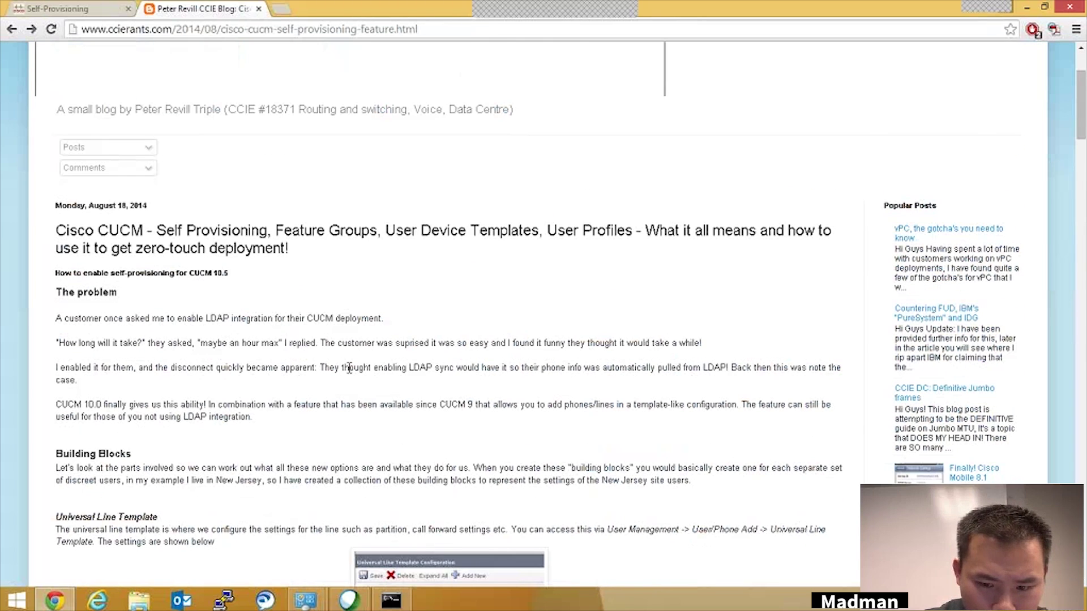
{"action": "scroll", "coordinate": [350, 369], "scroll_direction": "down", "scroll_amount": 5}
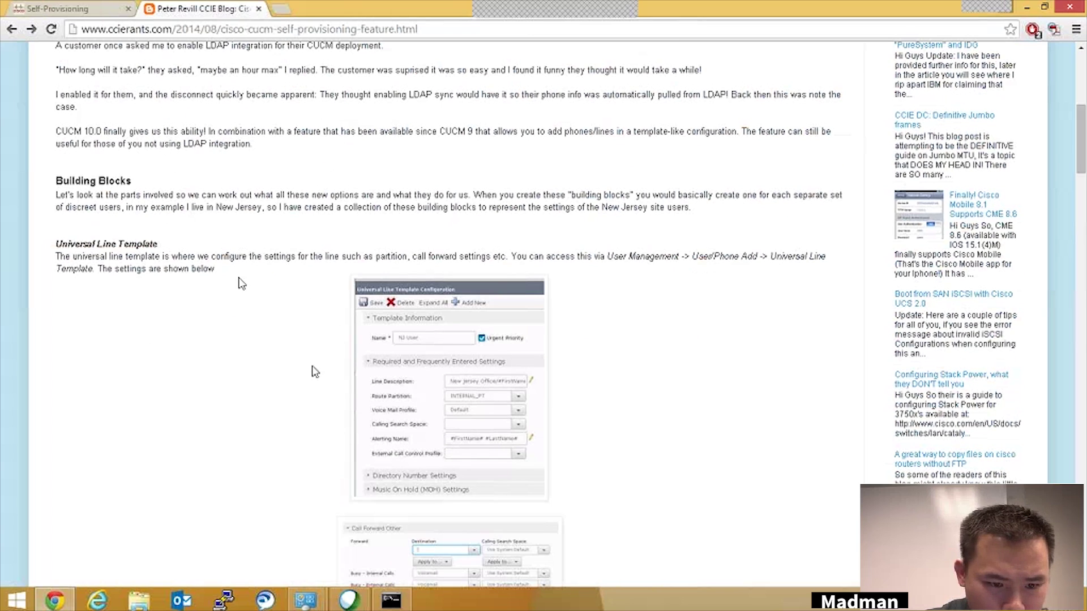
{"action": "scroll", "coordinate": [299, 300], "scroll_direction": "down", "scroll_amount": 4}
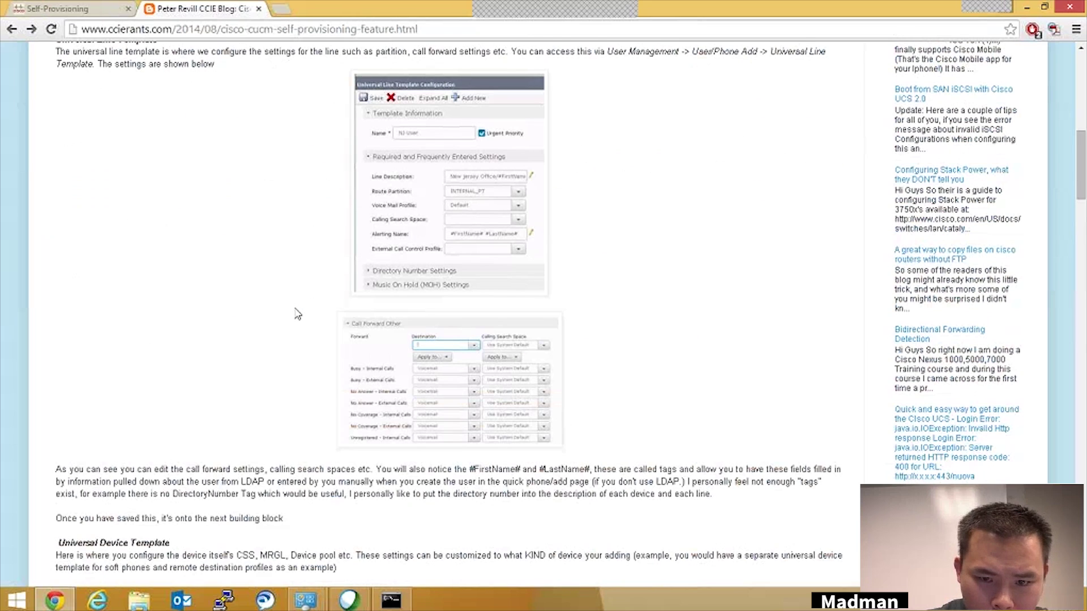
{"action": "scroll", "coordinate": [295, 314], "scroll_direction": "down", "scroll_amount": 10}
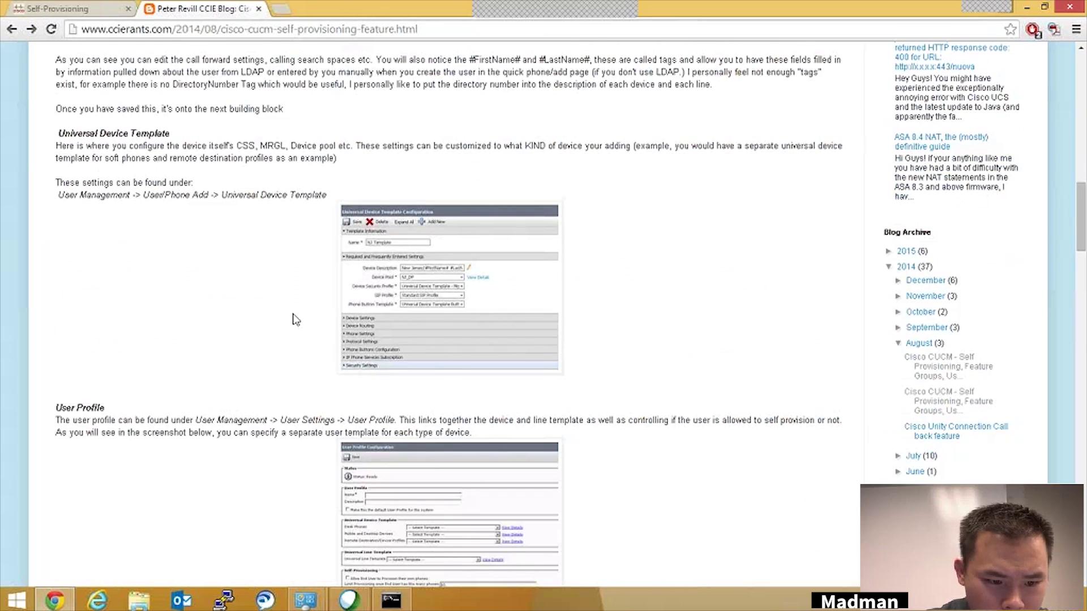
{"action": "scroll", "coordinate": [293, 323], "scroll_direction": "down", "scroll_amount": 4}
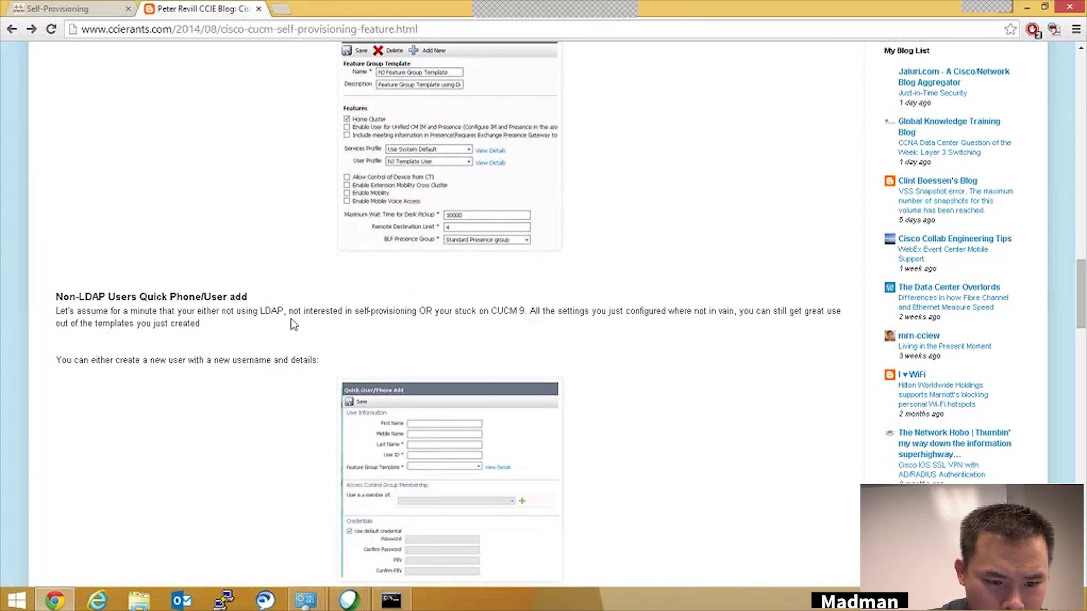
{"action": "scroll", "coordinate": [293, 325], "scroll_direction": "down", "scroll_amount": 1}
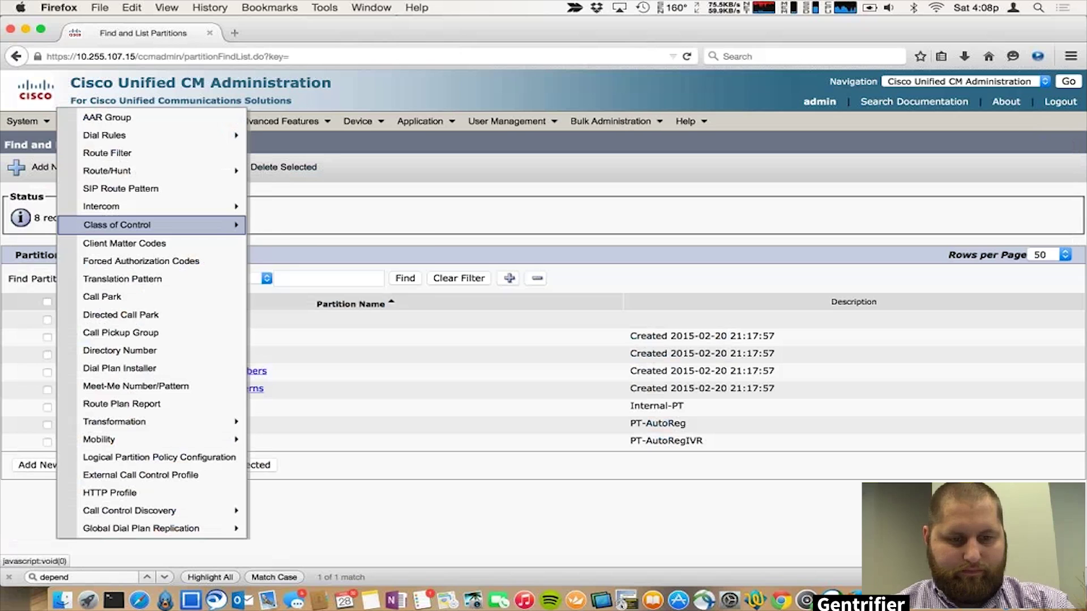
Replace PT-AutoReg with PT-AutoRegIVR in the AutoReg calling search space's selected partitions, save it and return to the list.
{"action": "mouse_move", "coordinate": [226, 224]}
{"action": "left_click", "coordinate": [279, 296]}
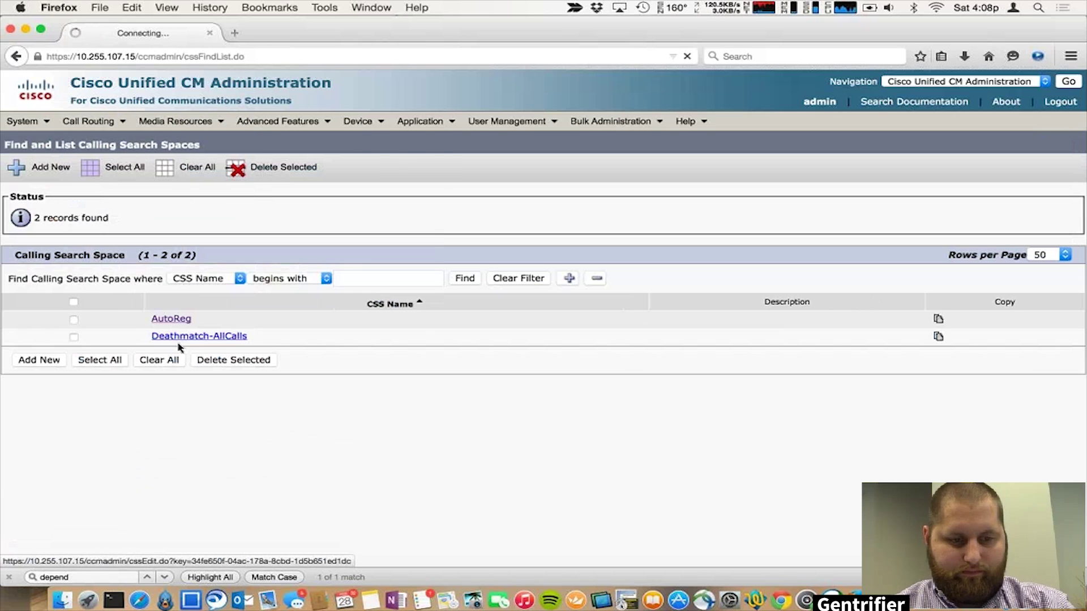
{"action": "left_click", "coordinate": [168, 318]}
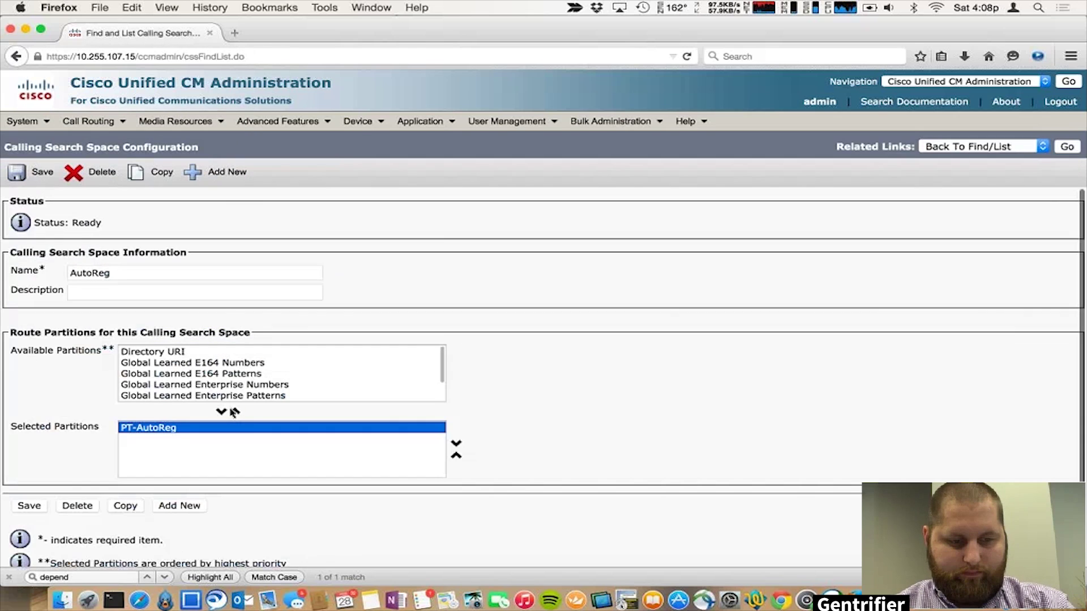
{"action": "left_click", "coordinate": [235, 412]}
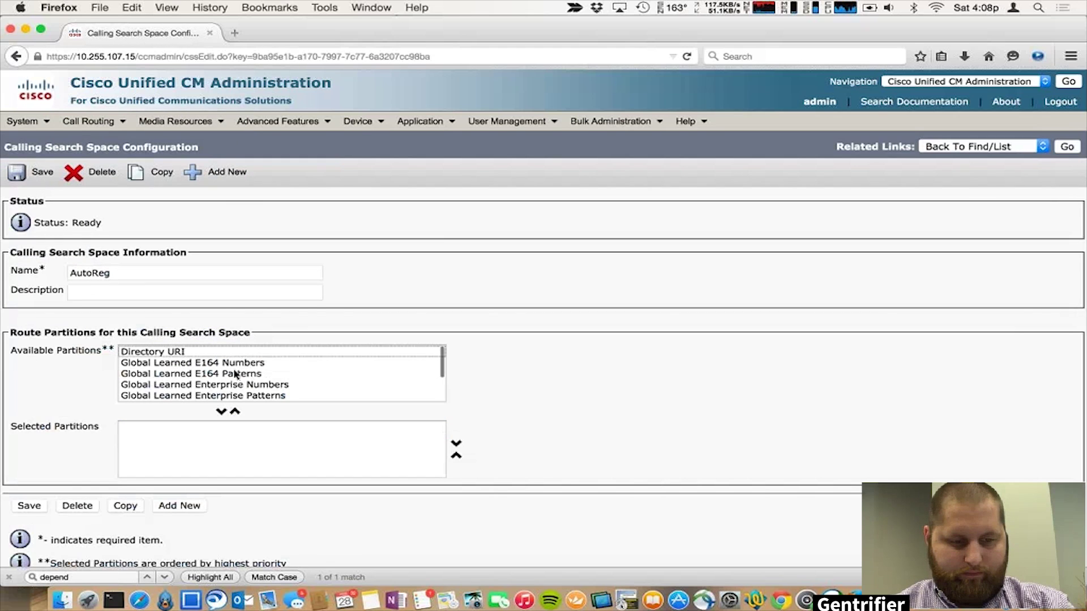
{"action": "scroll", "coordinate": [235, 374], "scroll_direction": "down", "scroll_amount": 2}
{"action": "left_click", "coordinate": [216, 389]}
{"action": "left_click", "coordinate": [221, 412]}
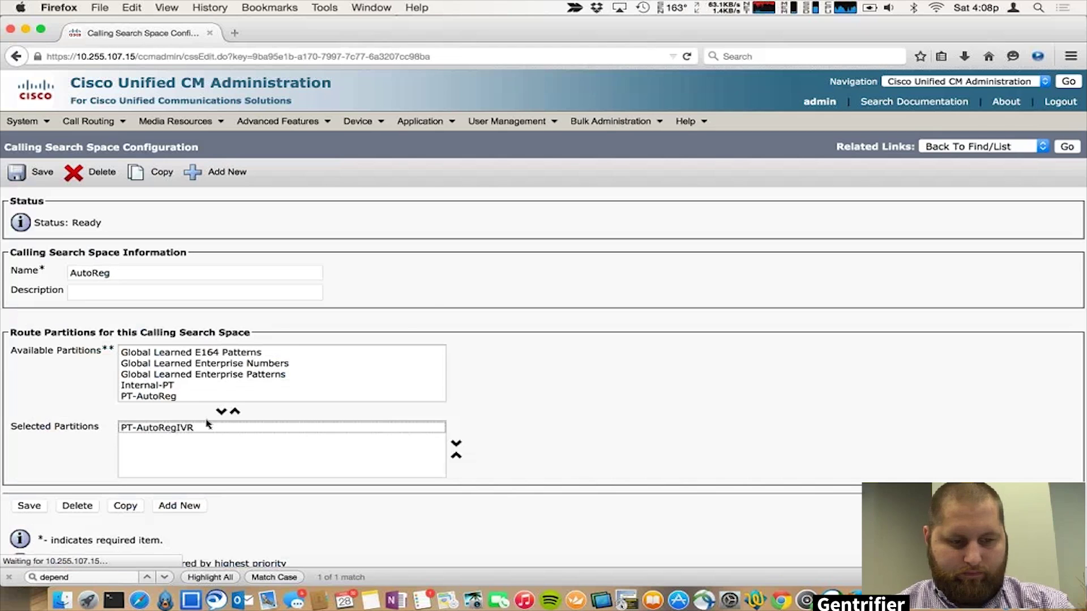
{"action": "left_click", "coordinate": [29, 506]}
{"action": "left_click", "coordinate": [1068, 146]}
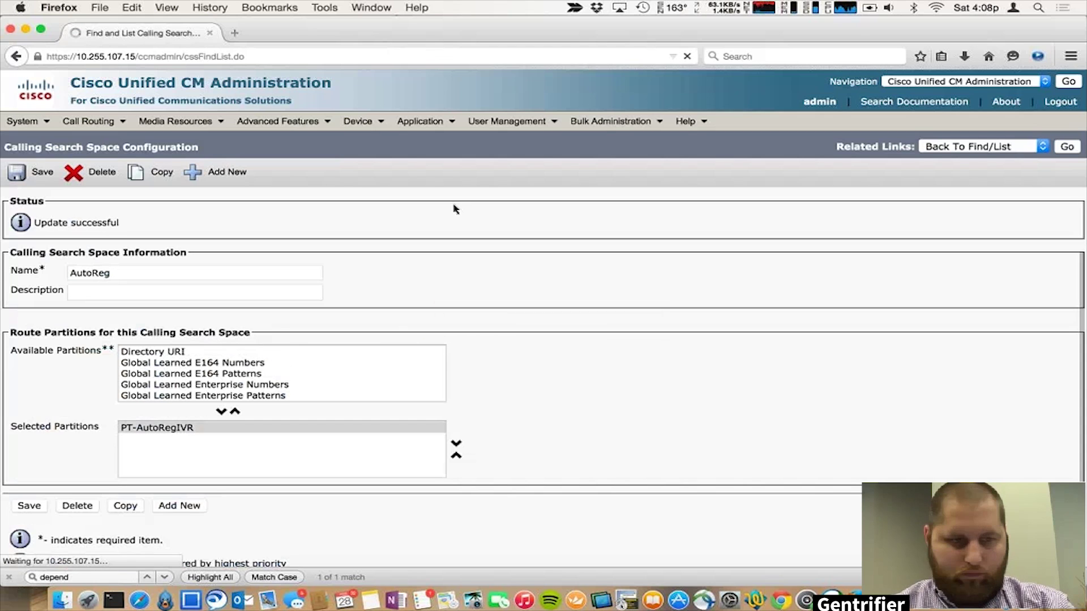
List the universal line templates and open AutoReg ULT.
{"action": "mouse_move", "coordinate": [511, 121]}
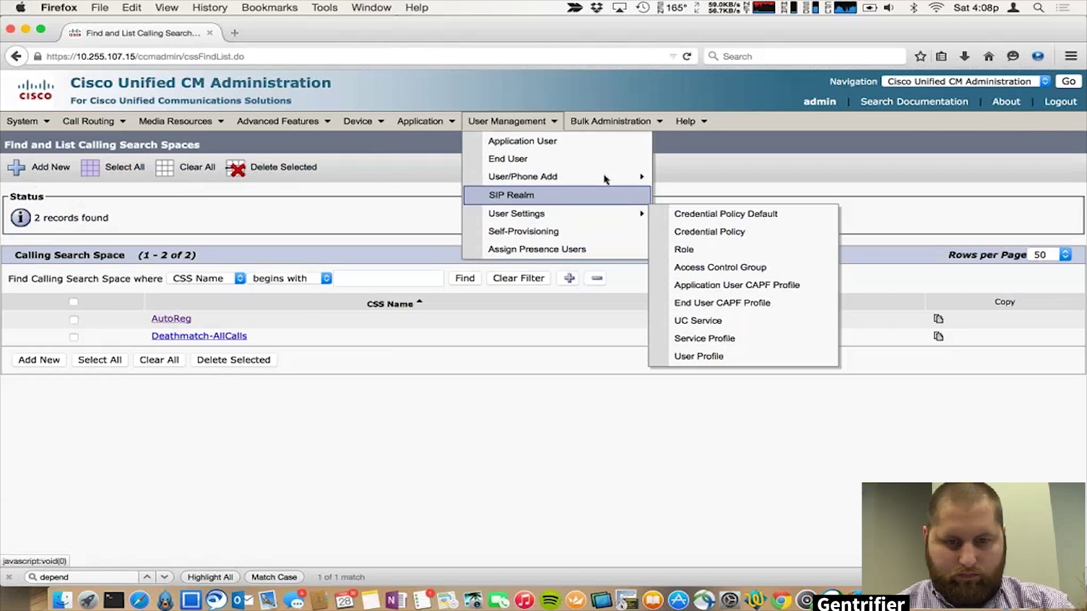
{"action": "mouse_move", "coordinate": [635, 177]}
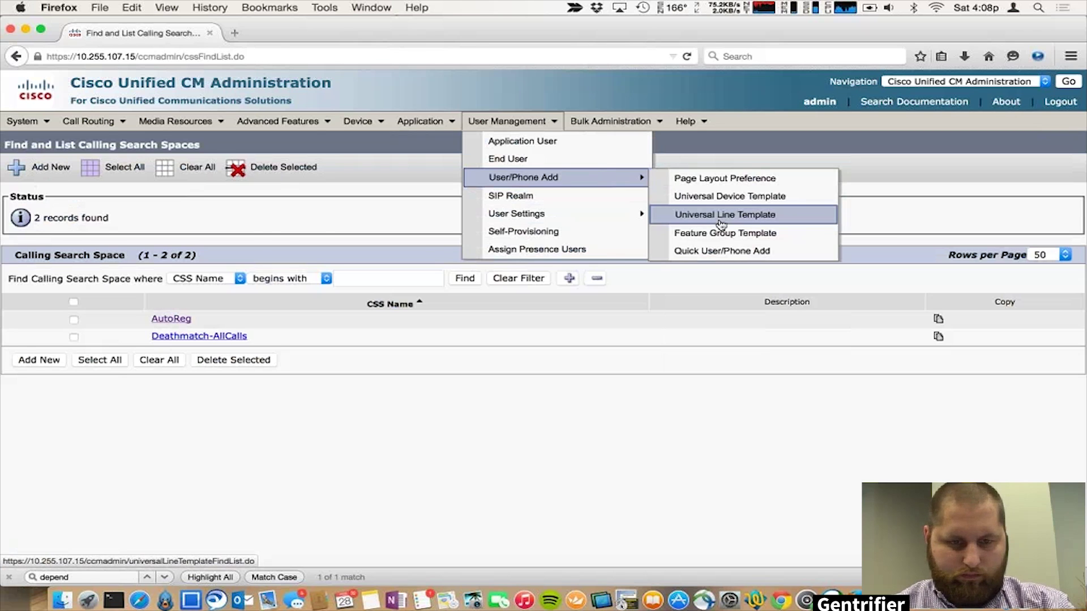
{"action": "left_click", "coordinate": [722, 223]}
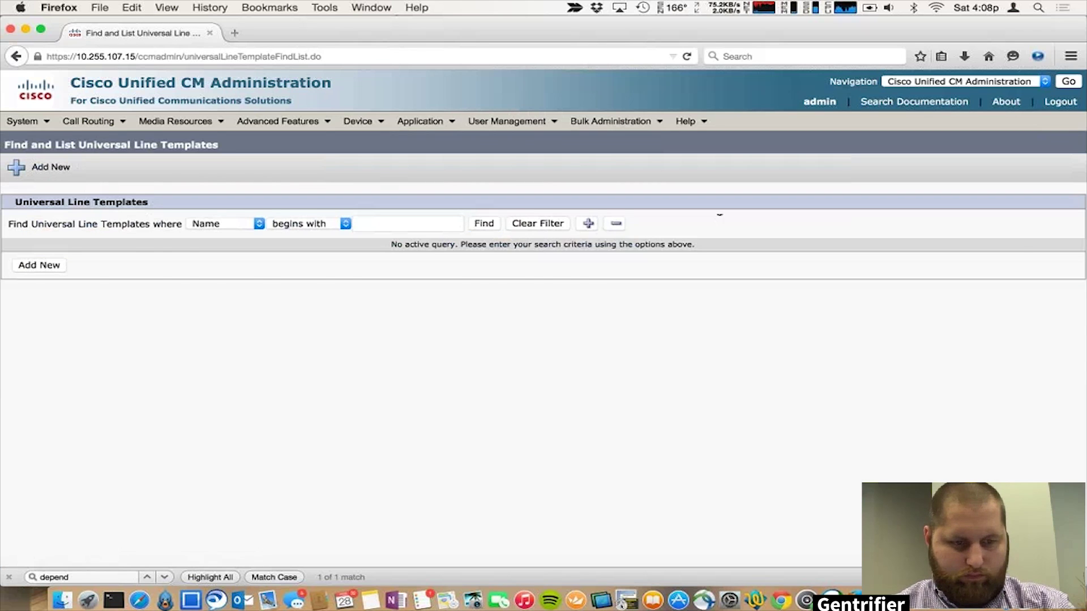
{"action": "left_click", "coordinate": [484, 224]}
{"action": "left_click", "coordinate": [108, 319]}
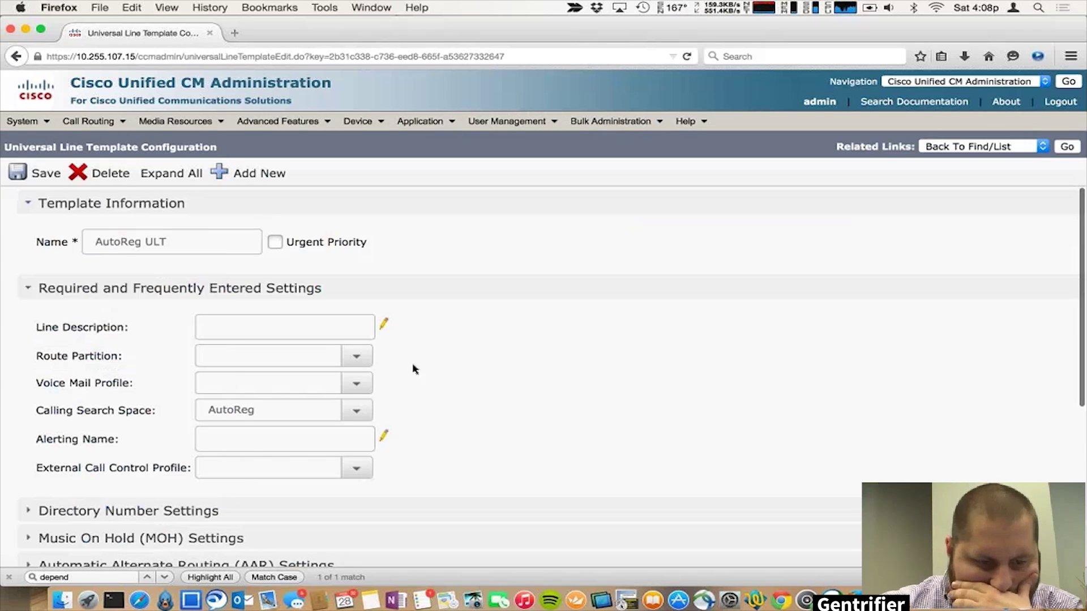
Select AutoReg as the calling search space of the AutoReg ULT line template and save the template.
{"action": "left_click", "coordinate": [358, 410]}
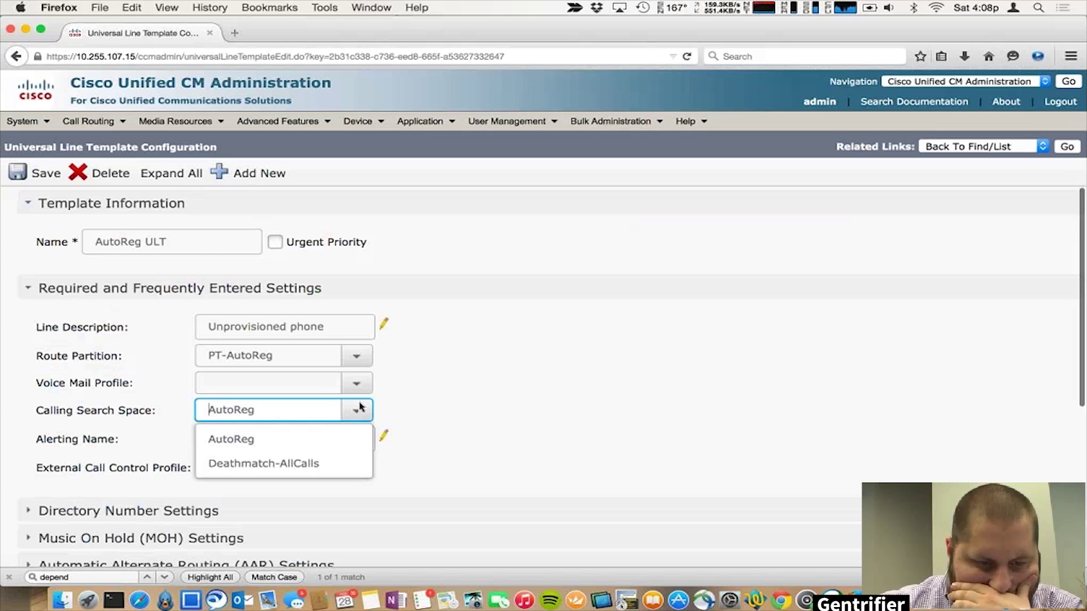
{"action": "left_click", "coordinate": [347, 440]}
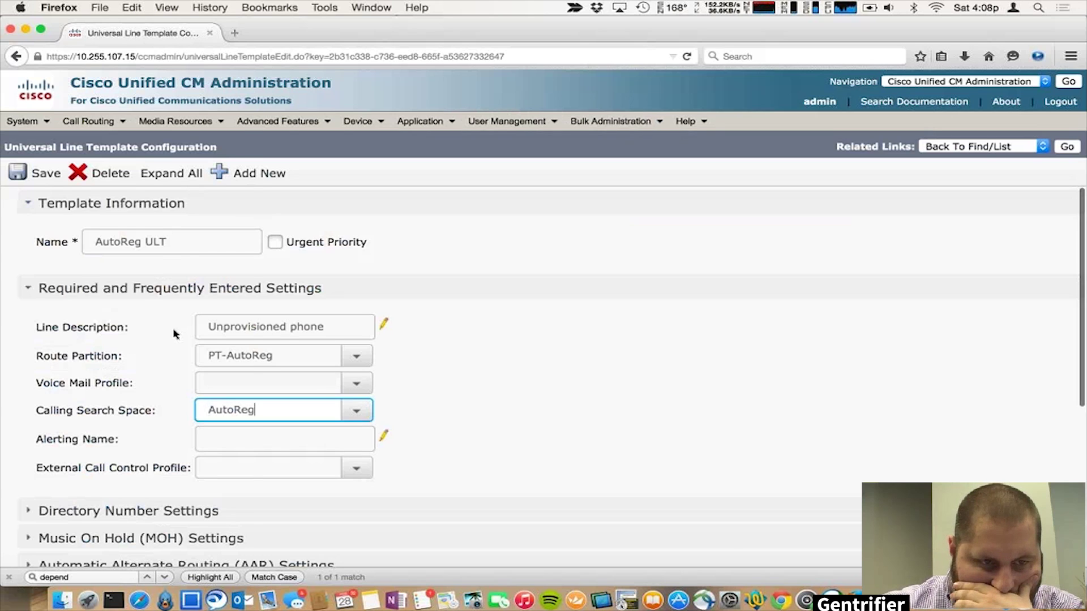
{"action": "left_click", "coordinate": [46, 173]}
Assign the PLAR to SP IVR translation pattern to the PT-AutoRegIVR partition, save it and check its called party transformations.
{"action": "left_click", "coordinate": [94, 121]}
{"action": "left_click", "coordinate": [135, 277]}
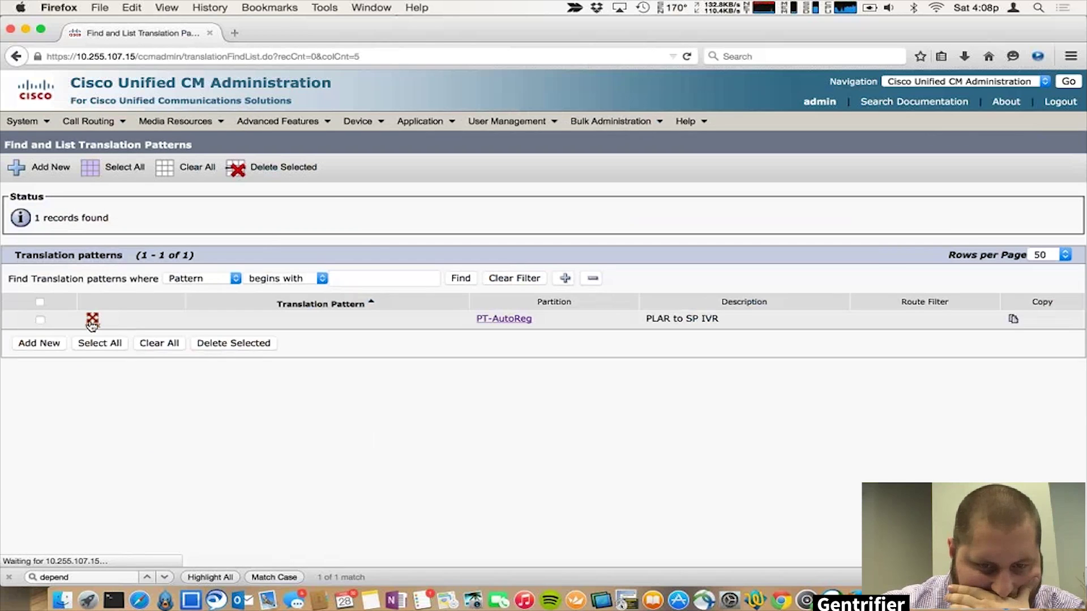
{"action": "left_click", "coordinate": [91, 324]}
{"action": "left_click", "coordinate": [269, 291]}
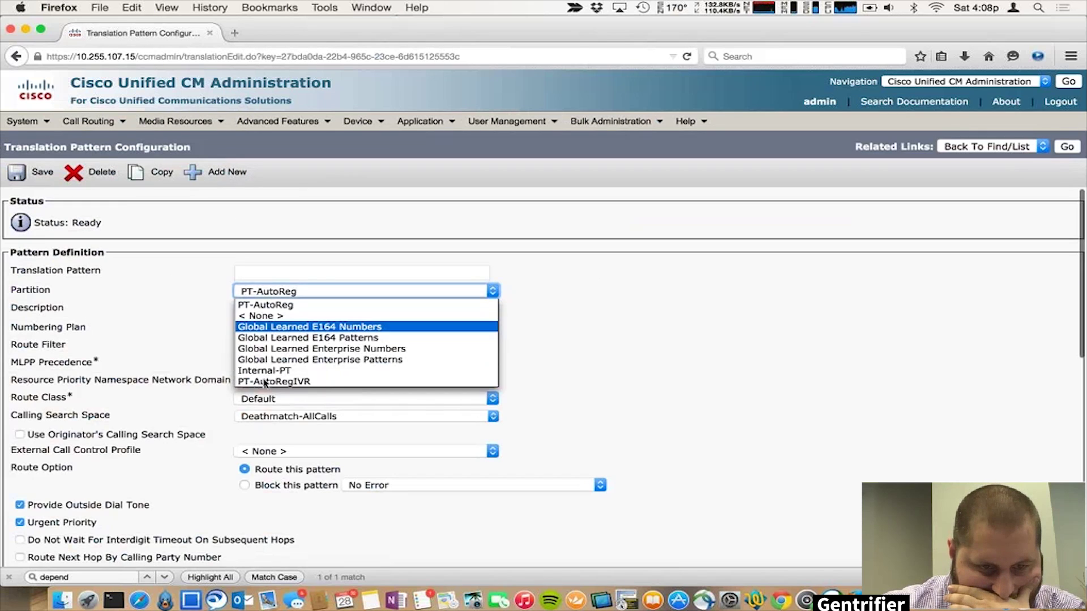
{"action": "left_click", "coordinate": [252, 381]}
{"action": "left_click", "coordinate": [36, 171]}
{"action": "scroll", "coordinate": [93, 347], "scroll_direction": "down", "scroll_amount": 10}
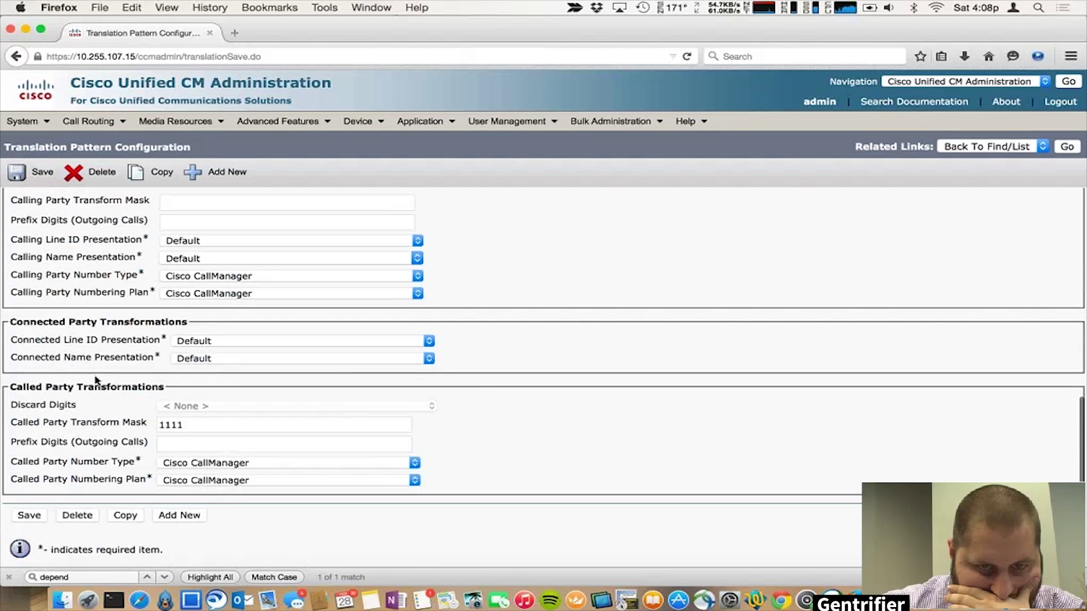
{"action": "scroll", "coordinate": [95, 380], "scroll_direction": "up", "scroll_amount": 10}
Check the AutoReg calling search space's selected partitions, and open the PT-AutoRegIVR partition from the partition list.
{"action": "mouse_move", "coordinate": [358, 121]}
{"action": "left_click", "coordinate": [385, 140]}
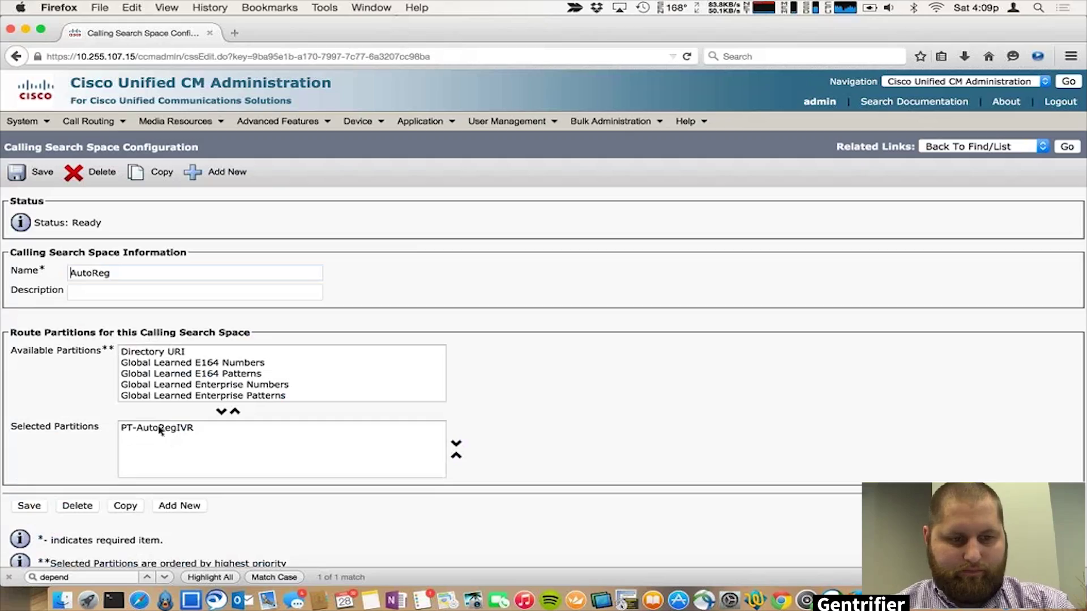
{"action": "left_click", "coordinate": [507, 121]}
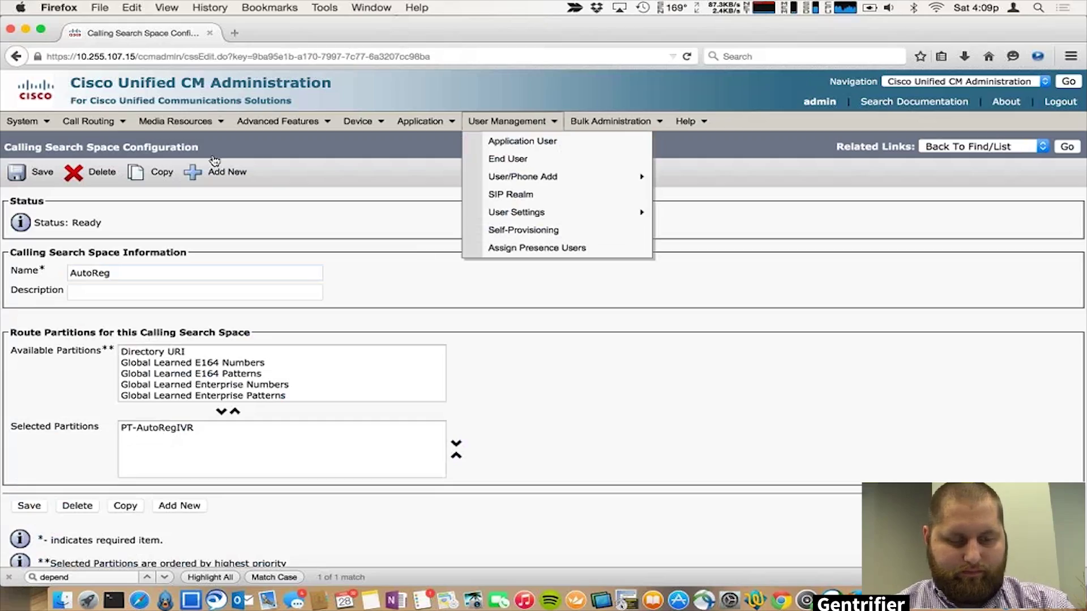
{"action": "left_click", "coordinate": [87, 120]}
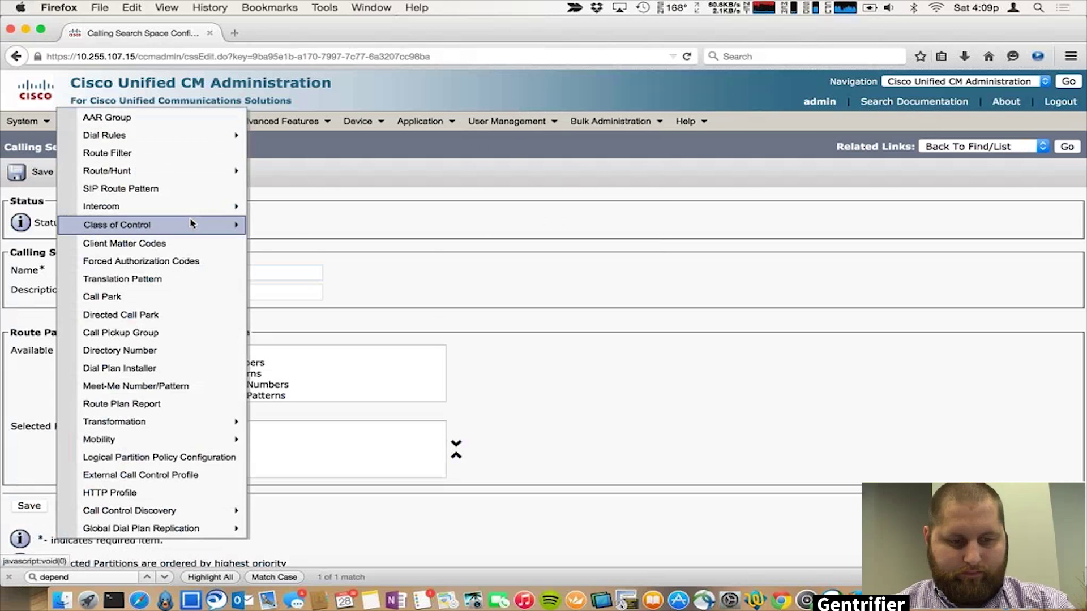
{"action": "mouse_move", "coordinate": [170, 225]}
{"action": "left_click", "coordinate": [296, 282]}
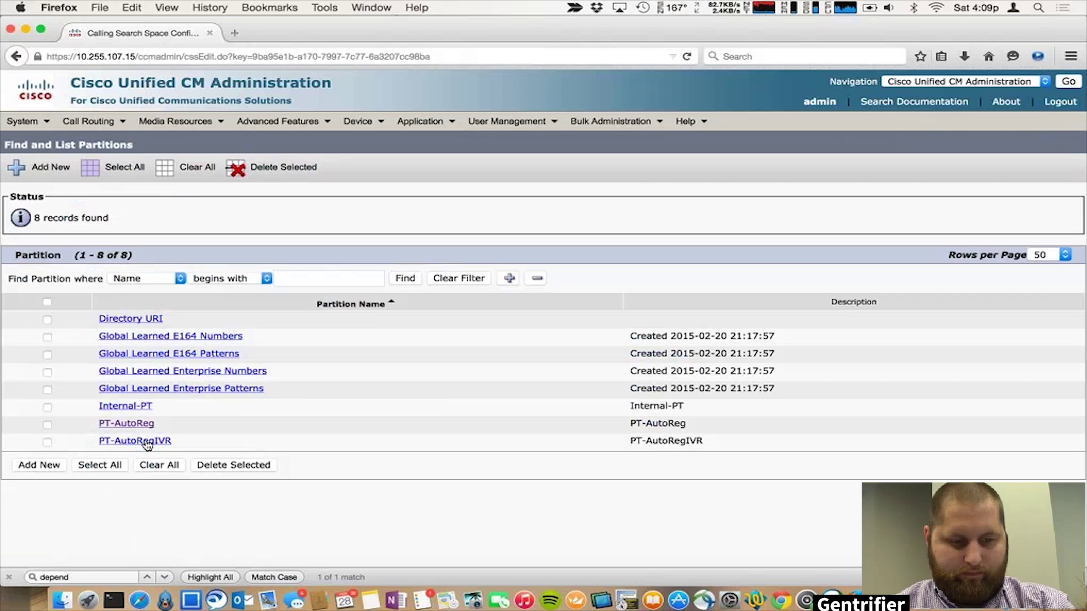
{"action": "left_click", "coordinate": [147, 445]}
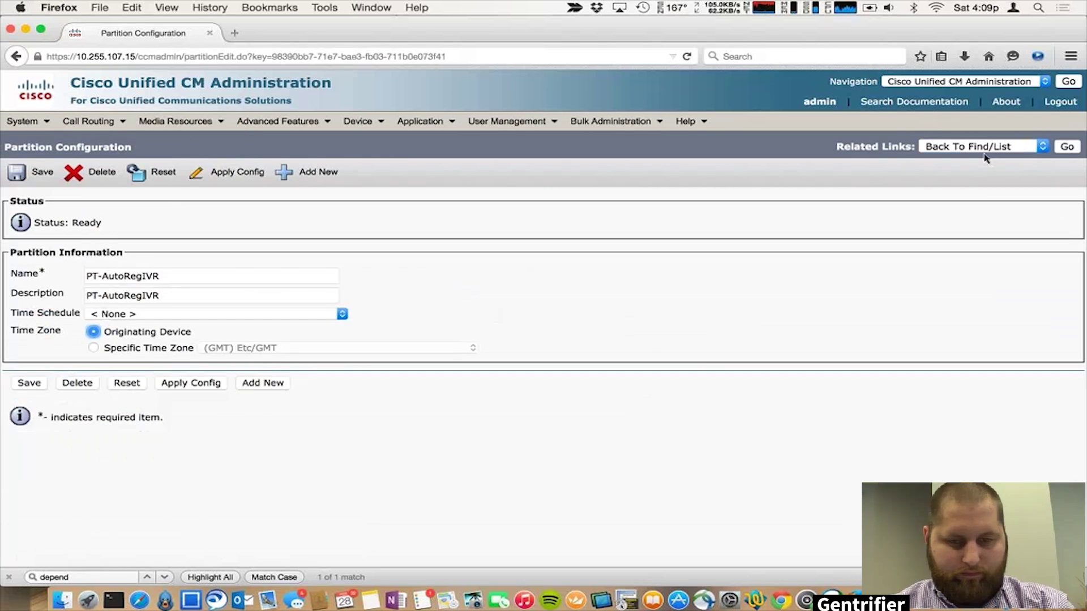
Trace the PT-AutoRegIVR partition's dependency records to its translation pattern and review the pattern's definition and transformations.
{"action": "left_click", "coordinate": [985, 150]}
{"action": "left_click", "coordinate": [1002, 168]}
{"action": "left_click", "coordinate": [1068, 147]}
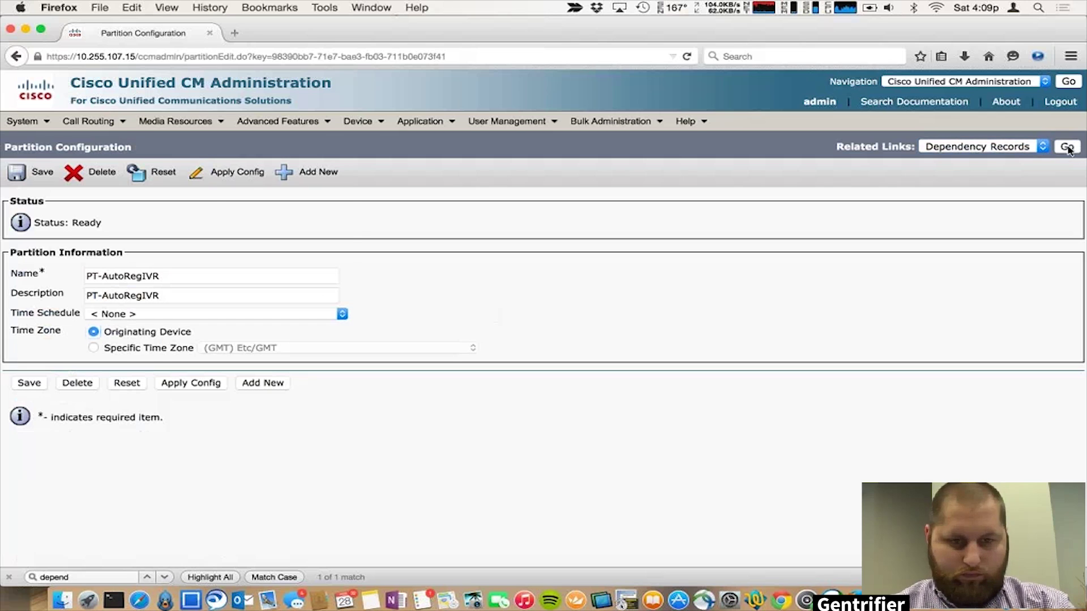
{"action": "left_click", "coordinate": [273, 159]}
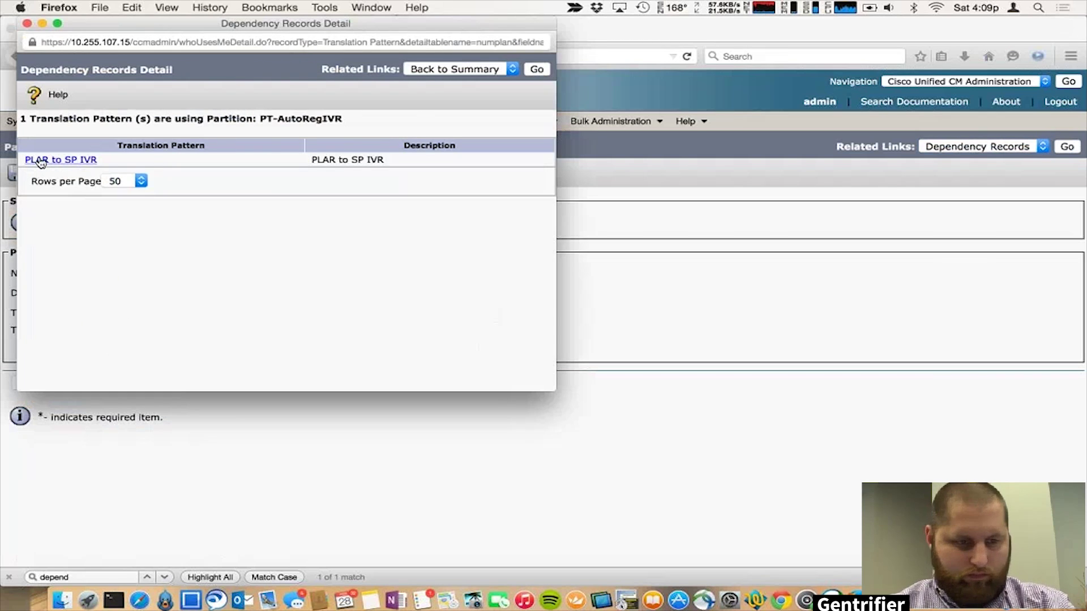
{"action": "left_click", "coordinate": [39, 160]}
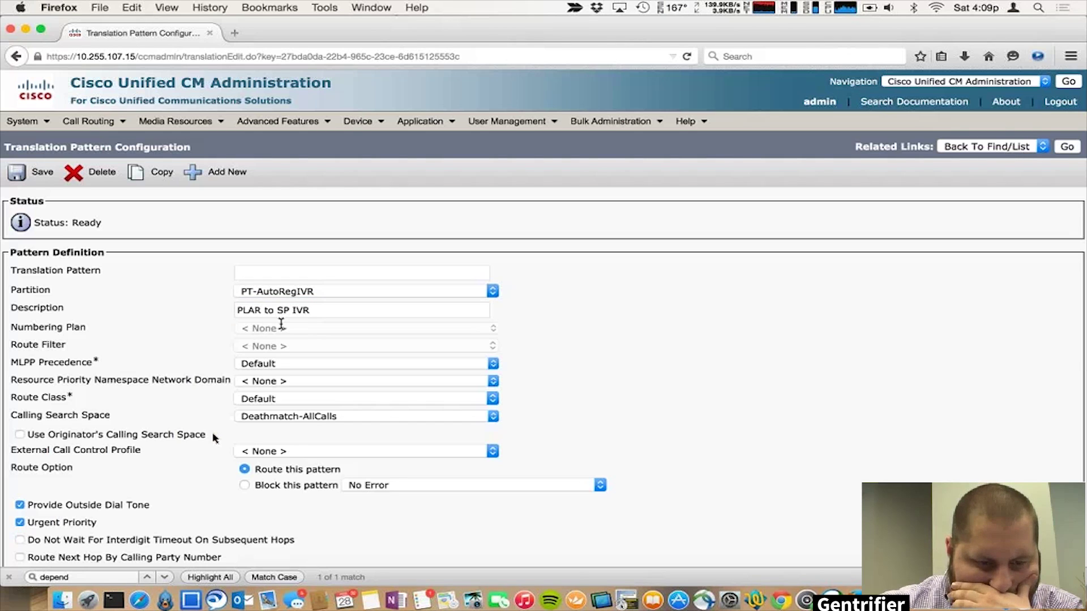
{"action": "scroll", "coordinate": [214, 437], "scroll_direction": "down", "scroll_amount": 10}
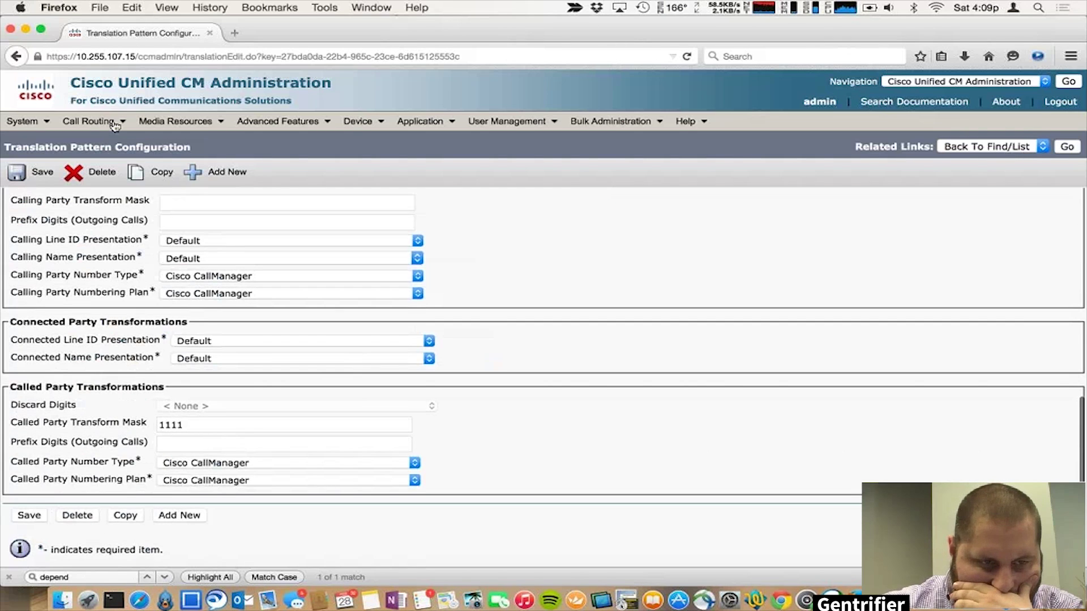
{"action": "left_click", "coordinate": [115, 126]}
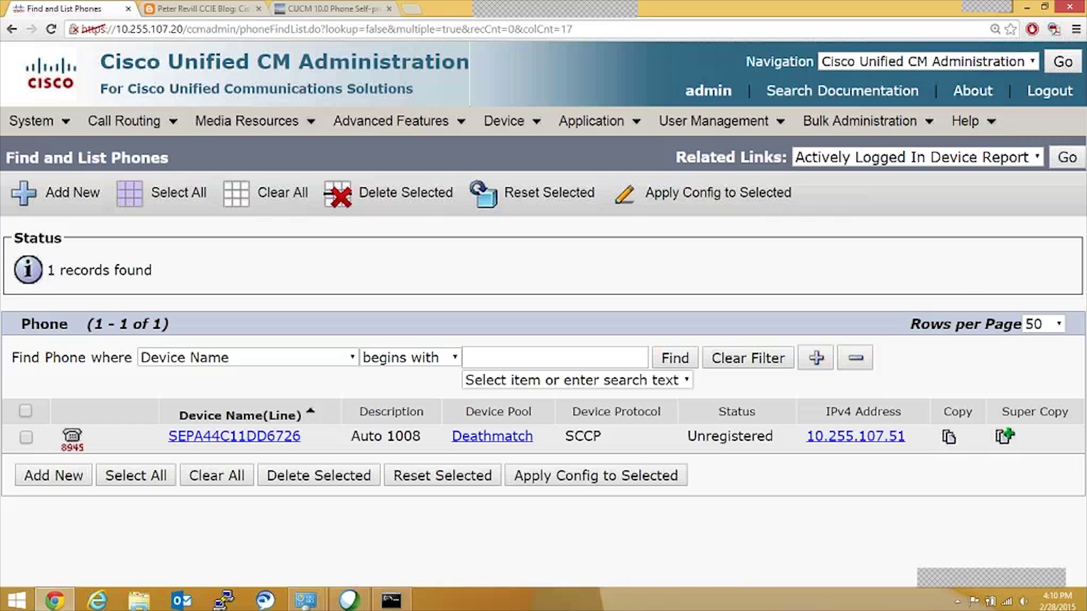
Refresh the phone list by running the unfiltered device name search again.
{"action": "left_click", "coordinate": [673, 359]}
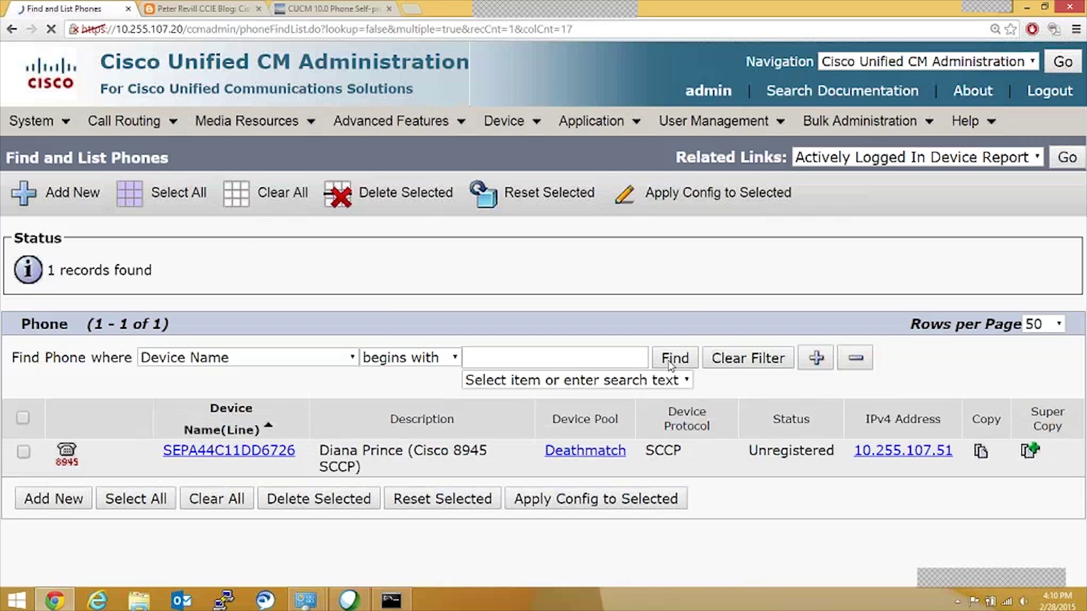